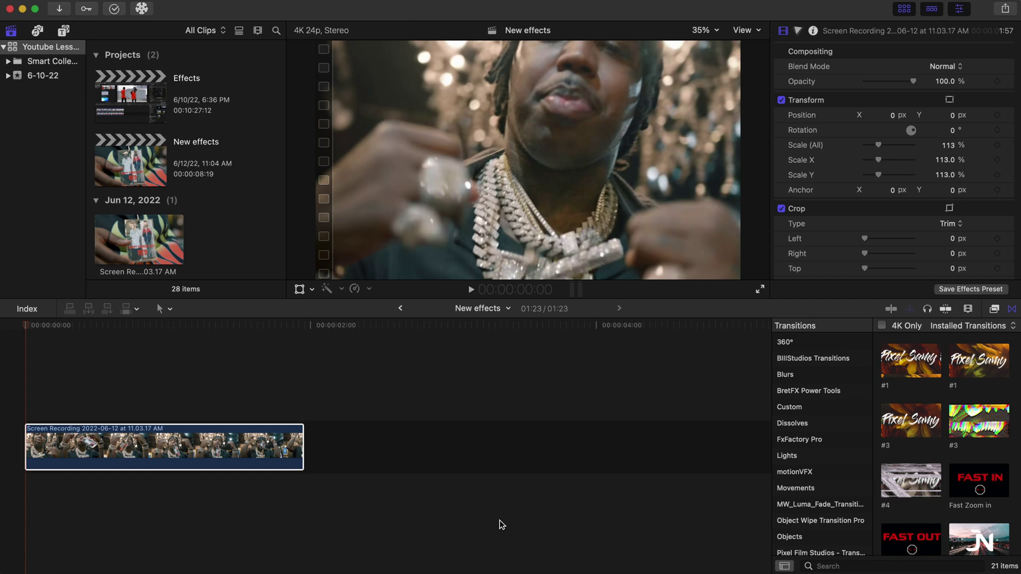
# Review the clip, then set Position and Scale keyframes at its first frame.
pyautogui.press('space')
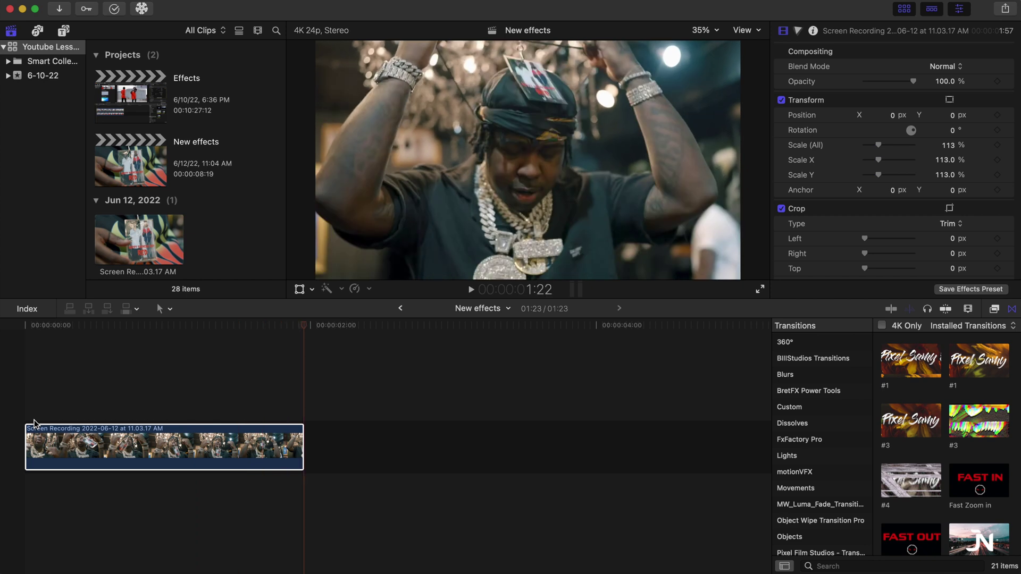
pyautogui.click(23, 406)
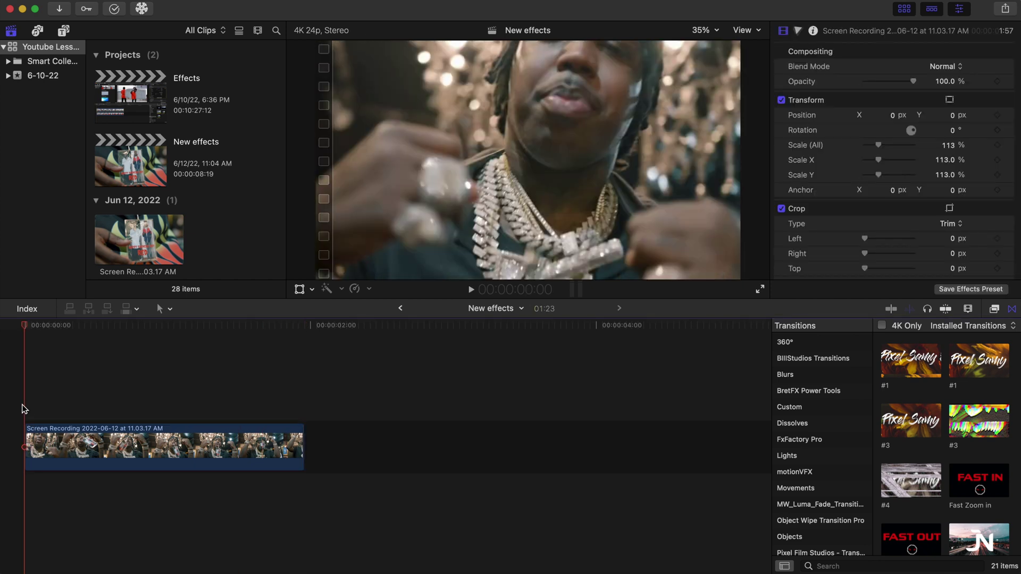
pyautogui.click(41, 446)
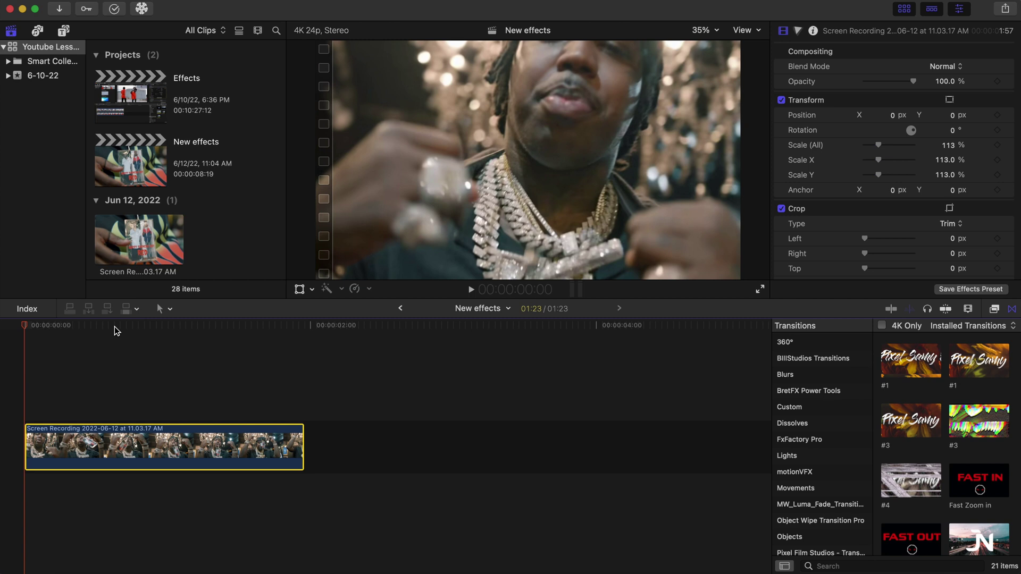
pyautogui.click(997, 116)
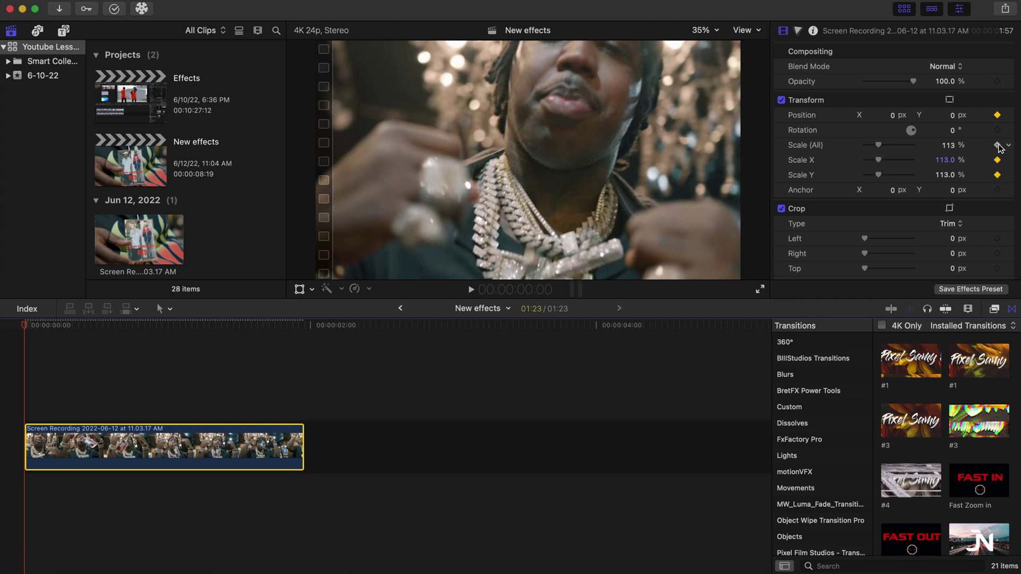
pyautogui.click(997, 145)
# Zoom the clip to 144% at frame 5, then show transform handles at frame 9.
pyautogui.moveTo(25, 327); pyautogui.dragTo(59, 333)
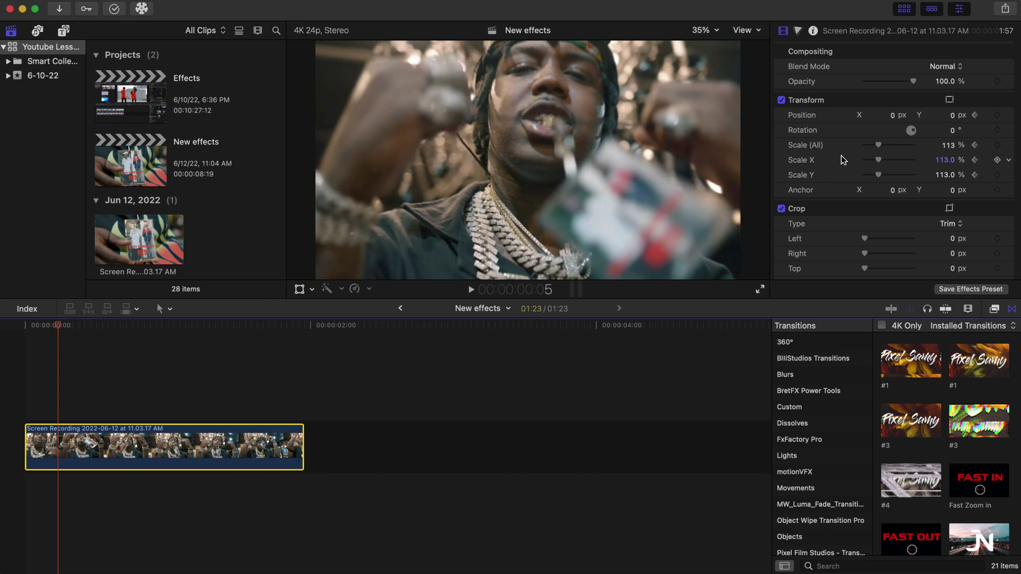
pyautogui.click(880, 144)
pyautogui.moveTo(881, 144); pyautogui.dragTo(885, 147)
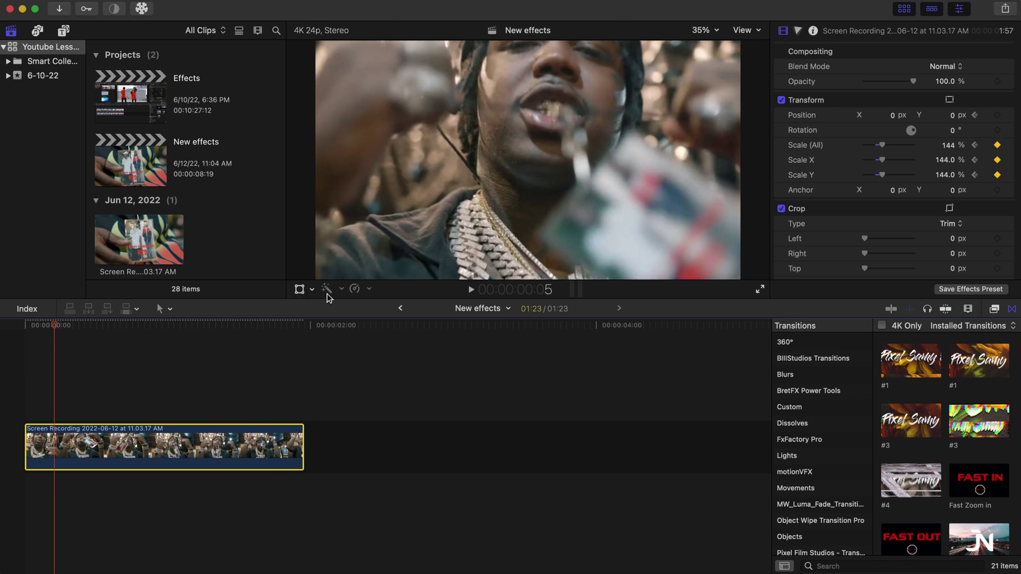
pyautogui.moveTo(55, 325); pyautogui.dragTo(83, 325)
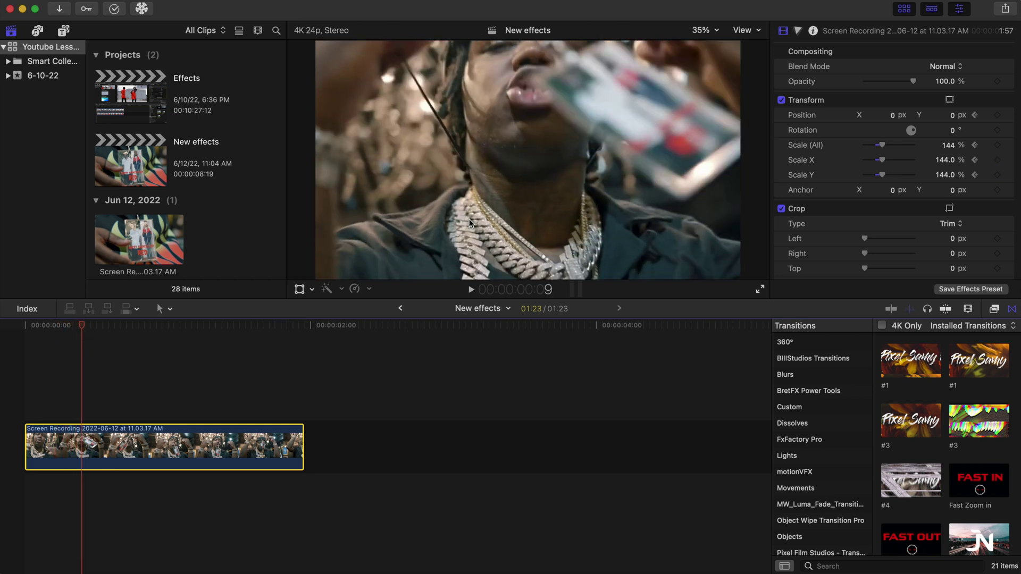
pyautogui.click(300, 289)
# Reposition the zoomed picture at frames 9 and 14, then enlarge it to about 194% at frame 18.
pyautogui.moveTo(465, 158); pyautogui.dragTo(525, 193)
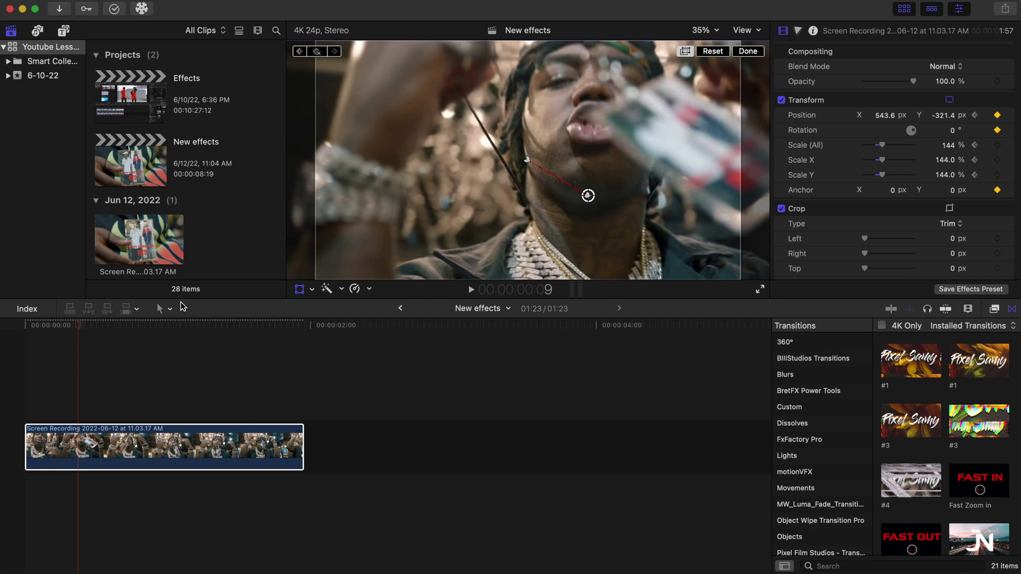
pyautogui.moveTo(77, 327); pyautogui.dragTo(110, 338)
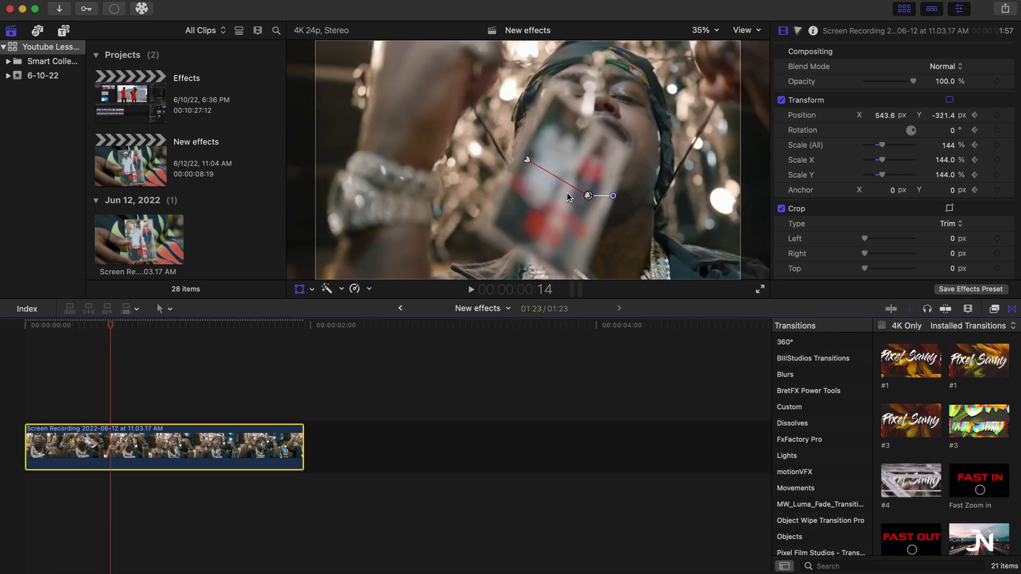
pyautogui.moveTo(538, 214); pyautogui.dragTo(505, 207)
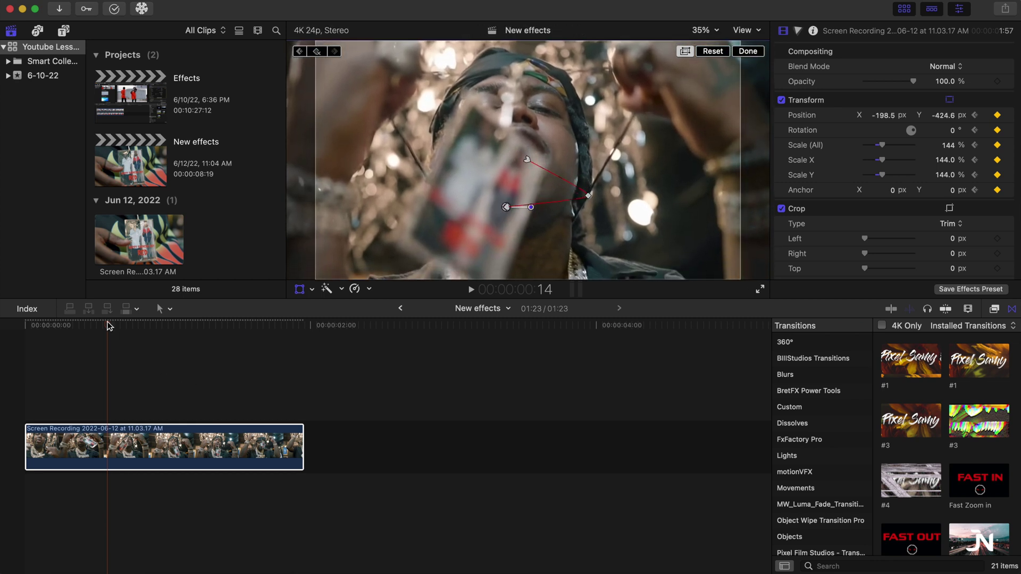
pyautogui.moveTo(108, 325); pyautogui.dragTo(135, 334)
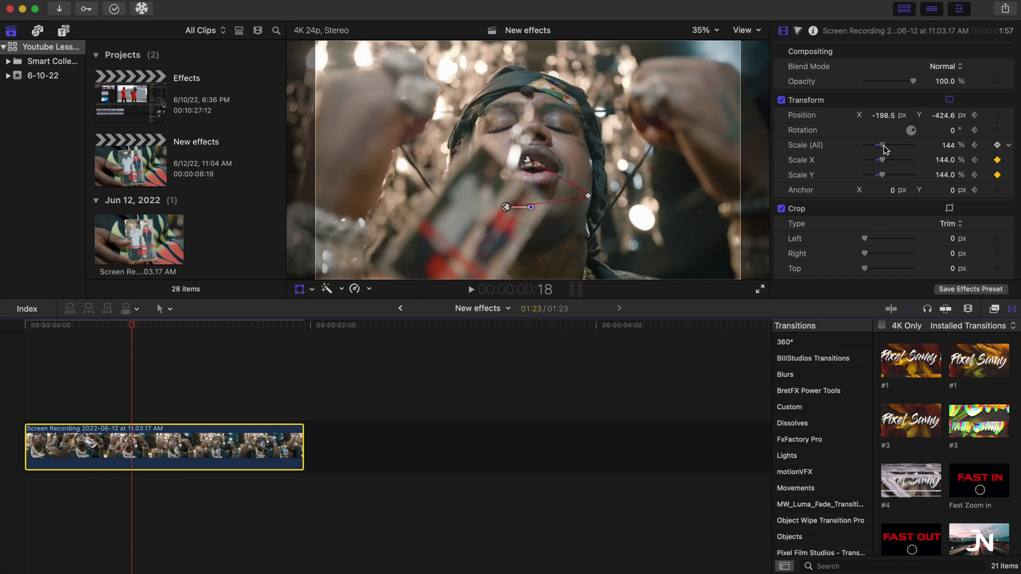
pyautogui.moveTo(884, 149); pyautogui.dragTo(889, 150)
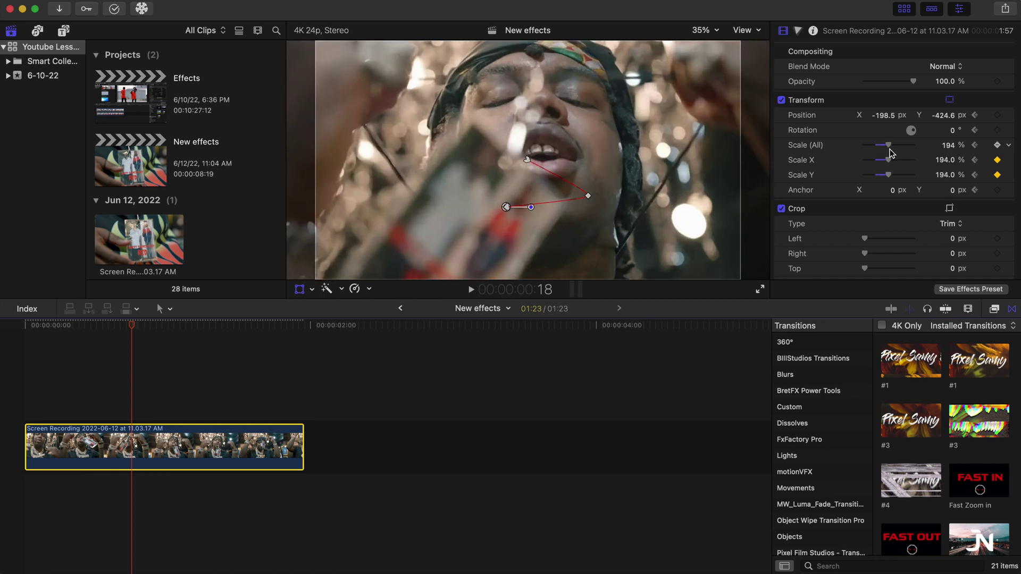
# Add later keyframes moving the picture upward, easing the zoom down, and repositioning it through 1:16.
pyautogui.moveTo(127, 325); pyautogui.dragTo(185, 330)
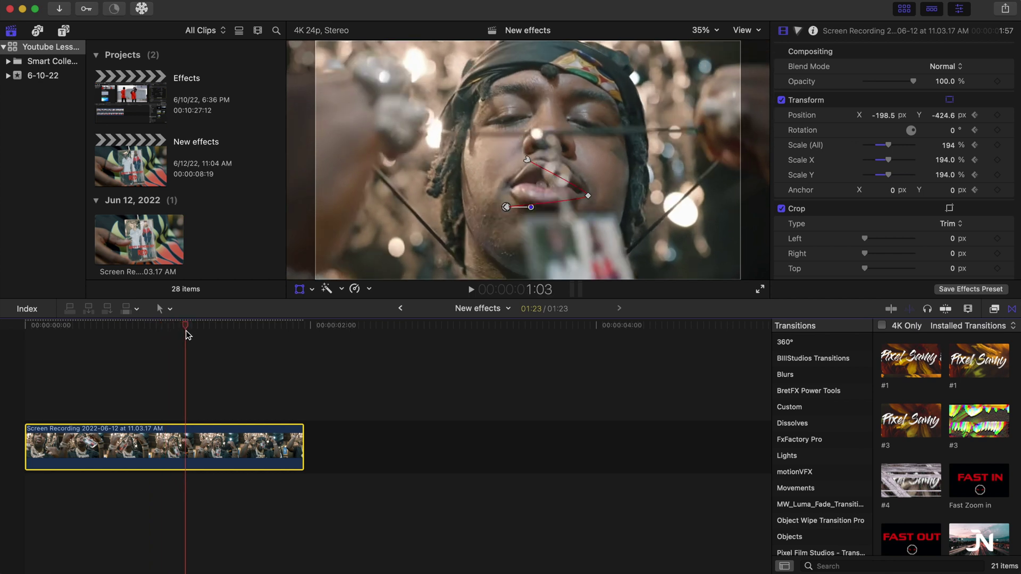
pyautogui.moveTo(445, 194); pyautogui.dragTo(448, 141)
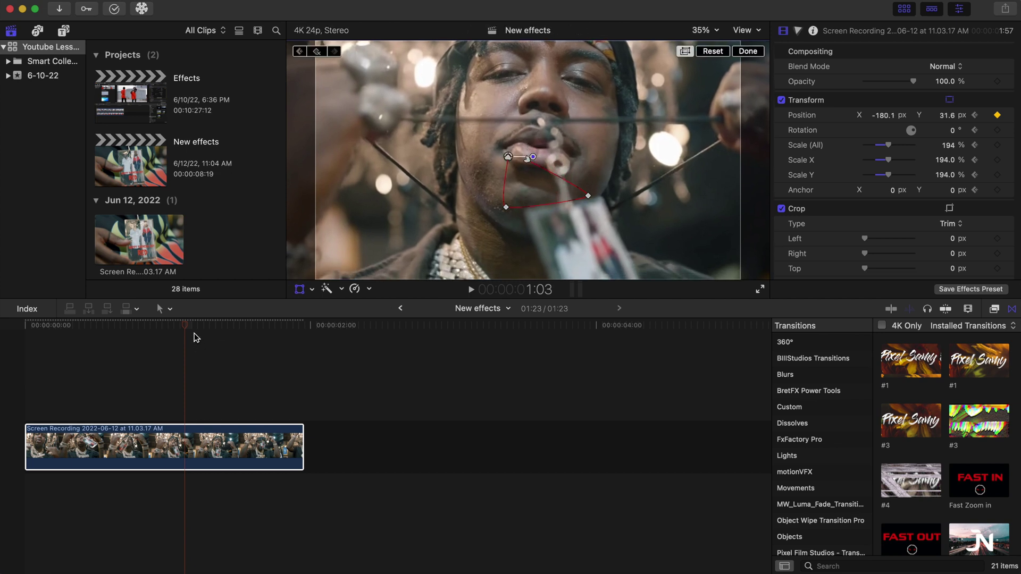
pyautogui.moveTo(186, 326); pyautogui.dragTo(244, 337)
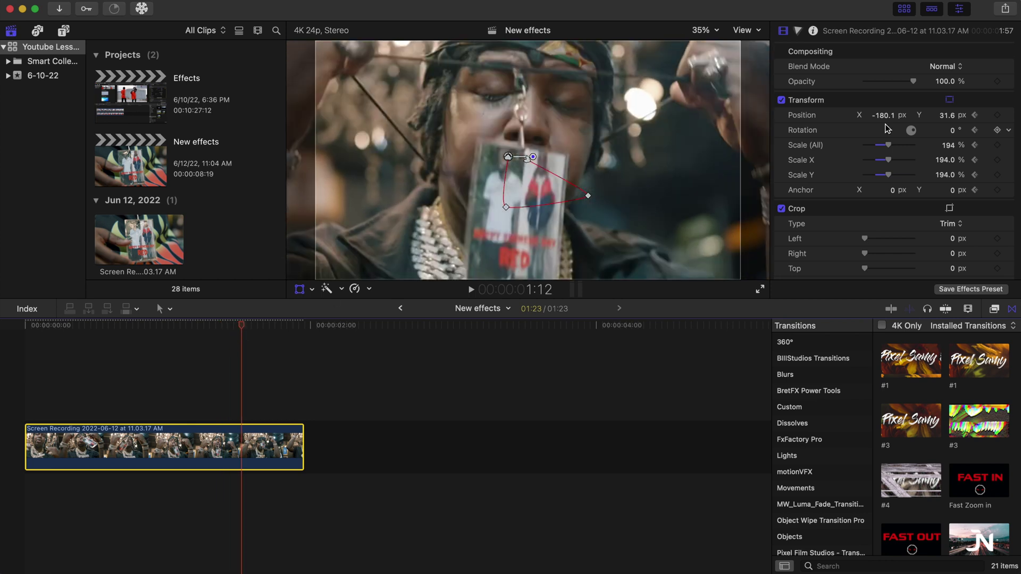
pyautogui.moveTo(891, 144); pyautogui.dragTo(883, 147)
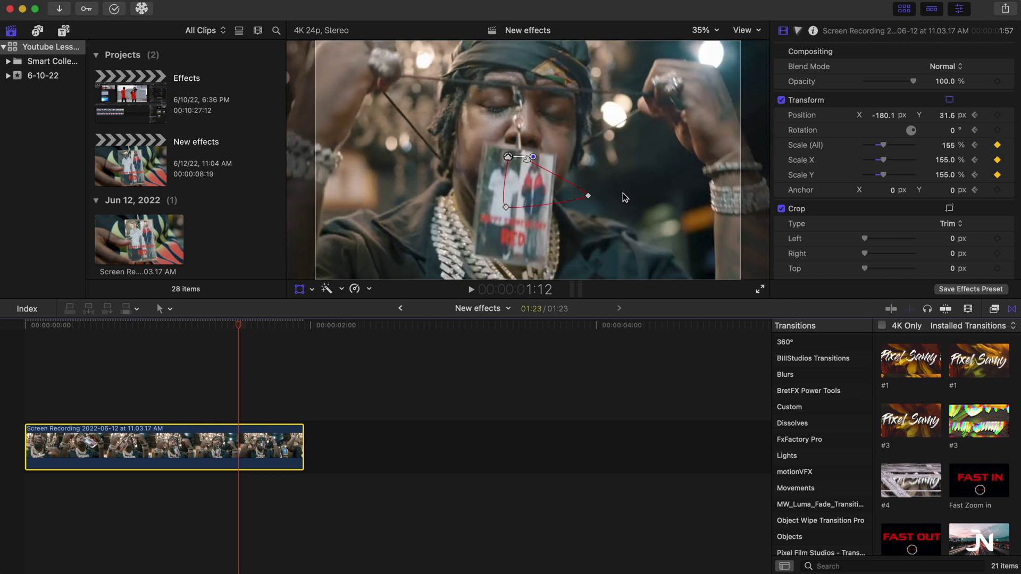
pyautogui.moveTo(623, 193); pyautogui.dragTo(655, 164)
pyautogui.moveTo(244, 327); pyautogui.dragTo(277, 334)
pyautogui.moveTo(426, 139); pyautogui.dragTo(432, 186)
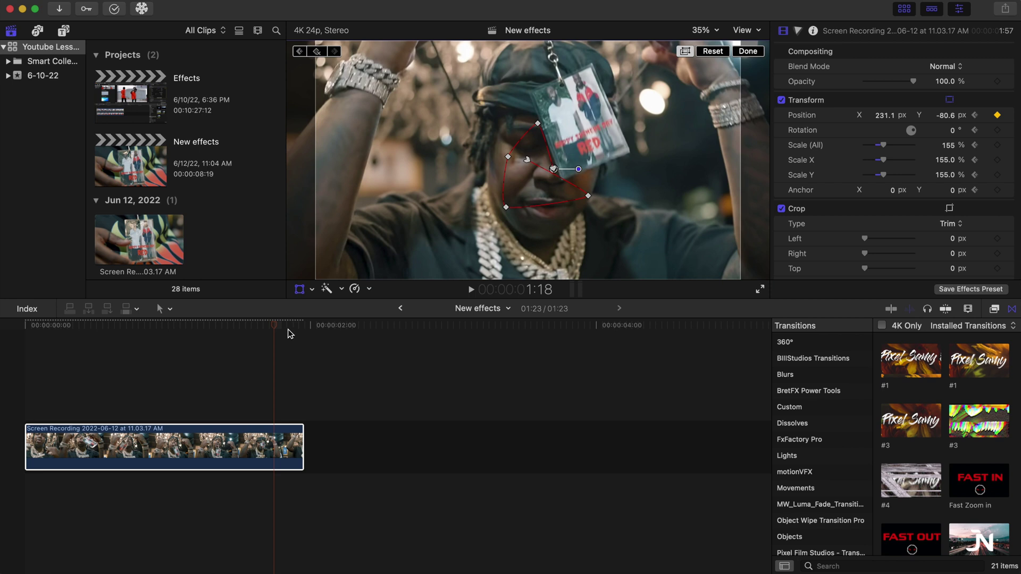
# At 1:21 set Scale (All) to 113% and Position X and Y to 0.
pyautogui.moveTo(276, 325); pyautogui.dragTo(295, 330)
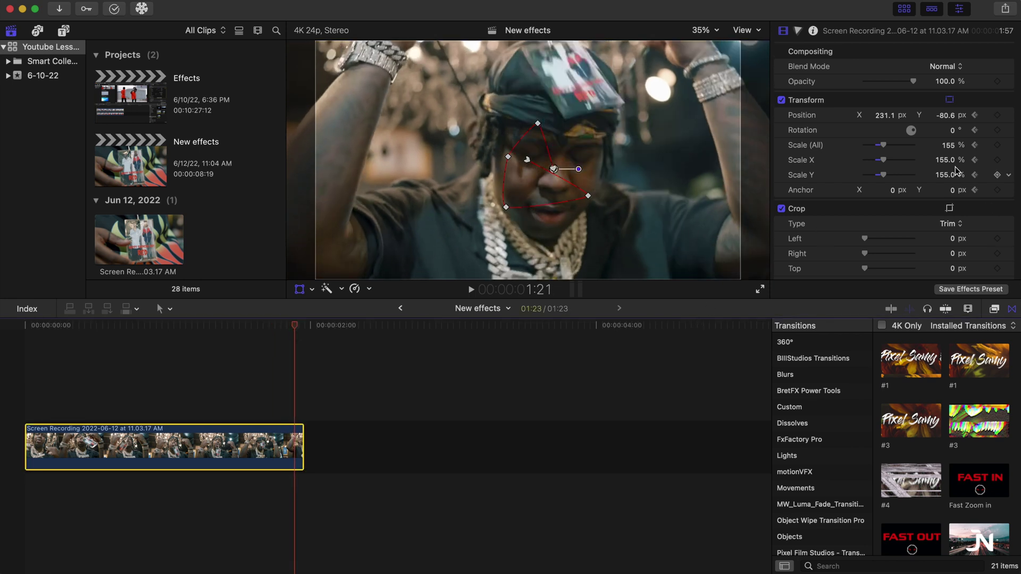
pyautogui.click(950, 147)
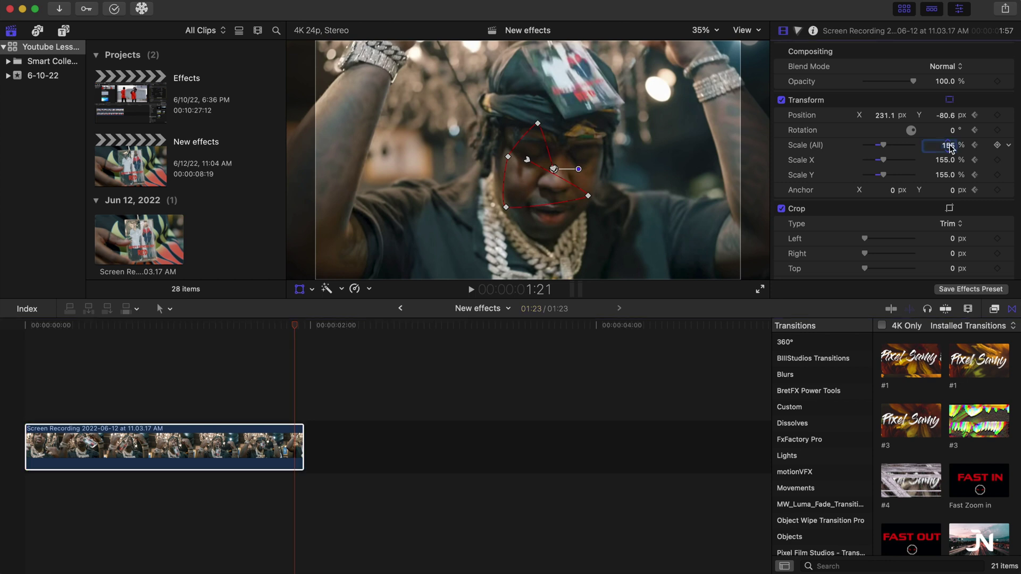
pyautogui.write('113')
pyautogui.press('Return')
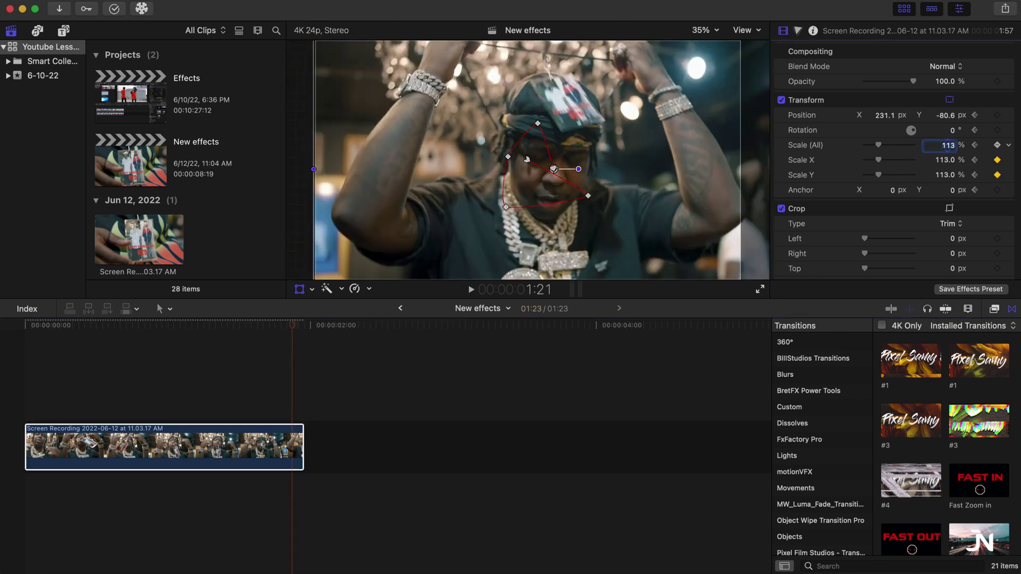
pyautogui.click(882, 115)
pyautogui.write('0')
pyautogui.press('Return')
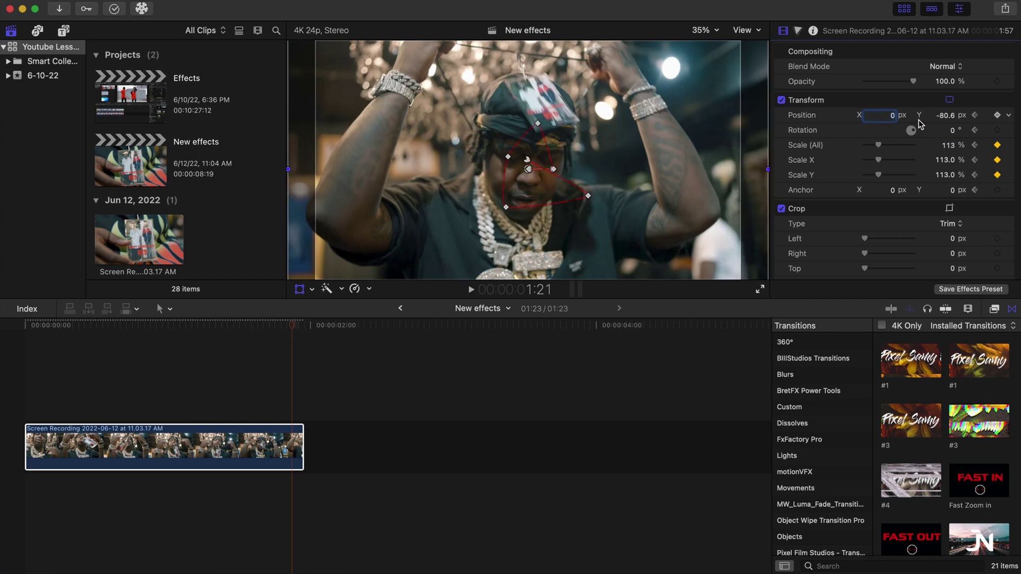
pyautogui.click(943, 116)
pyautogui.write('0')
pyautogui.press('Return')
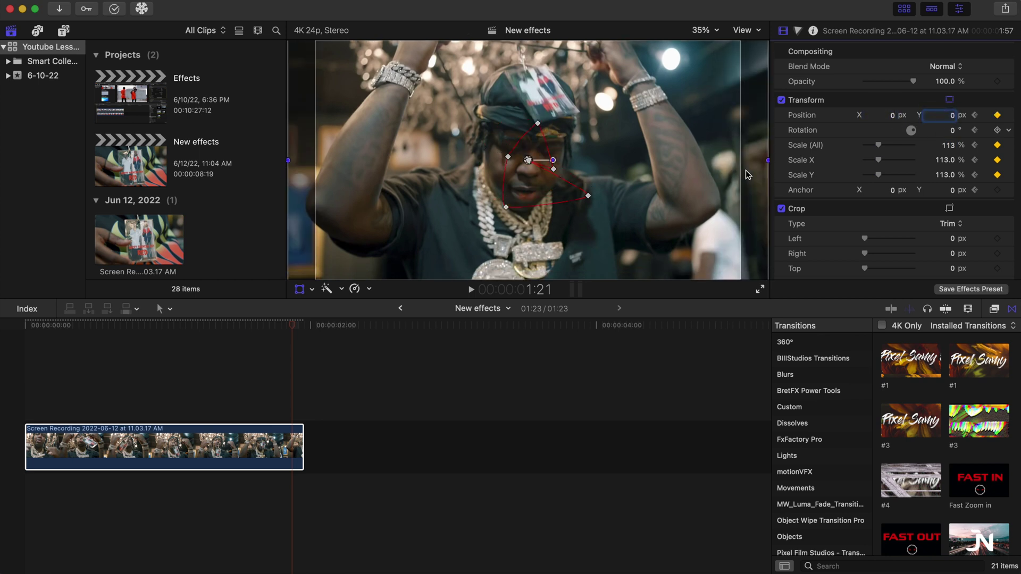
# Play the pan-and-zoom animation from the clip start to check the motion.
pyautogui.moveTo(292, 323); pyautogui.dragTo(24, 324)
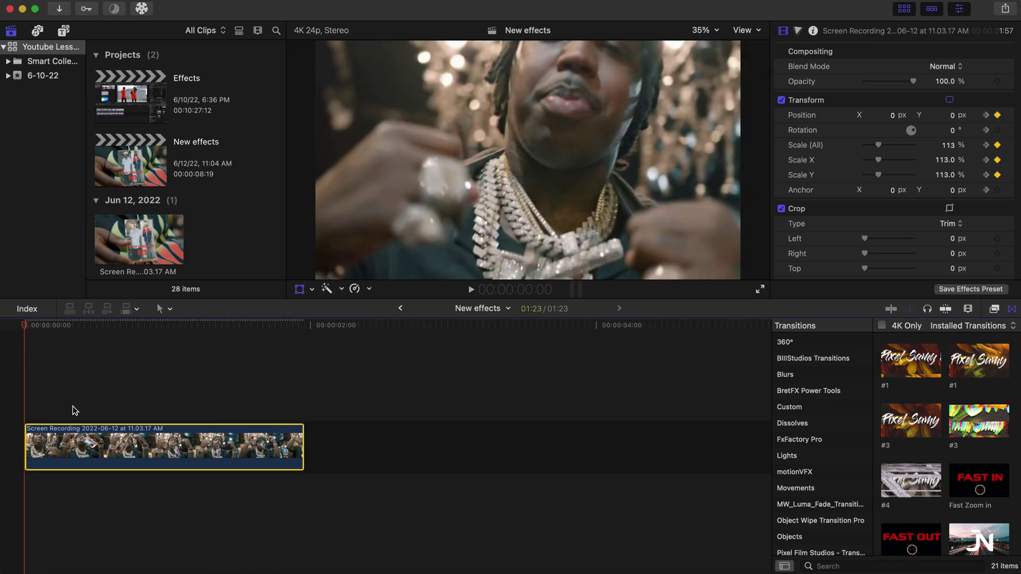
pyautogui.press('space')
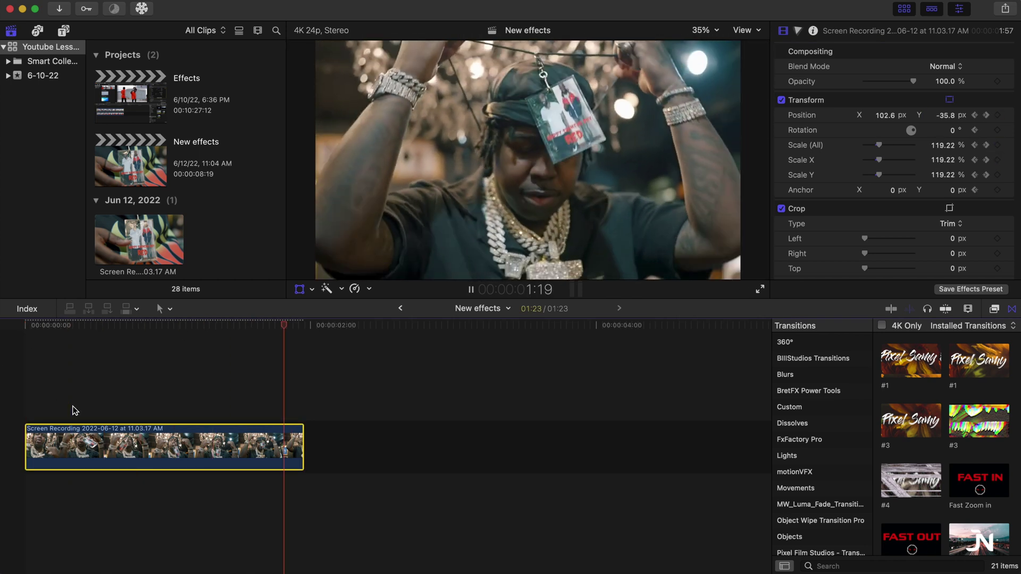
pyautogui.click(73, 412)
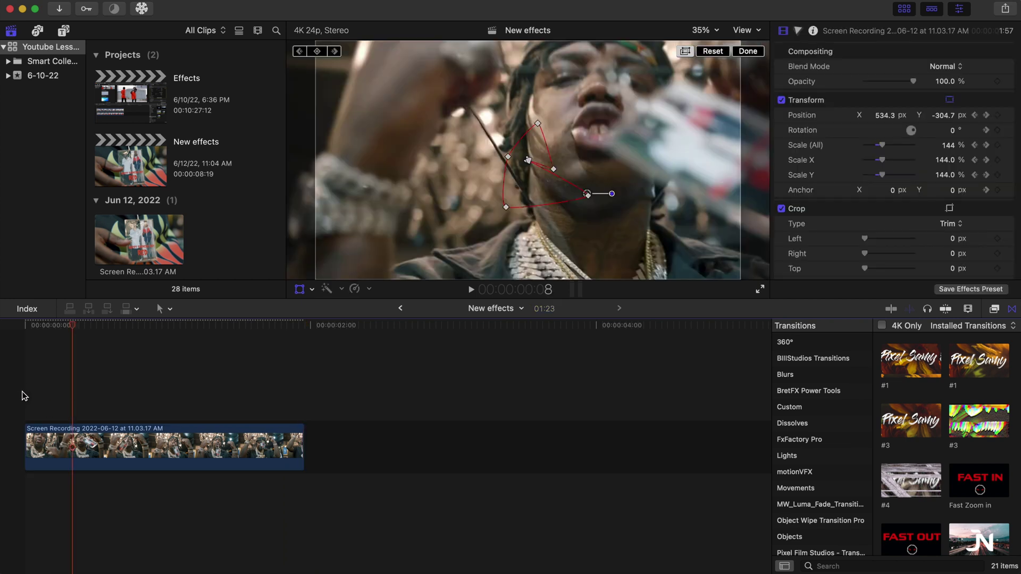
pyautogui.press('space')
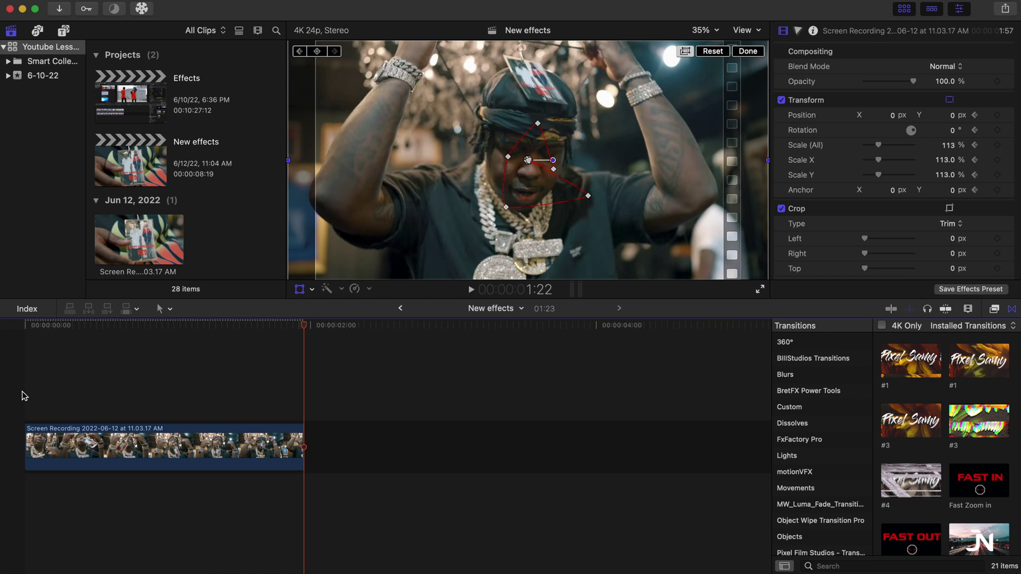
pyautogui.click(24, 396)
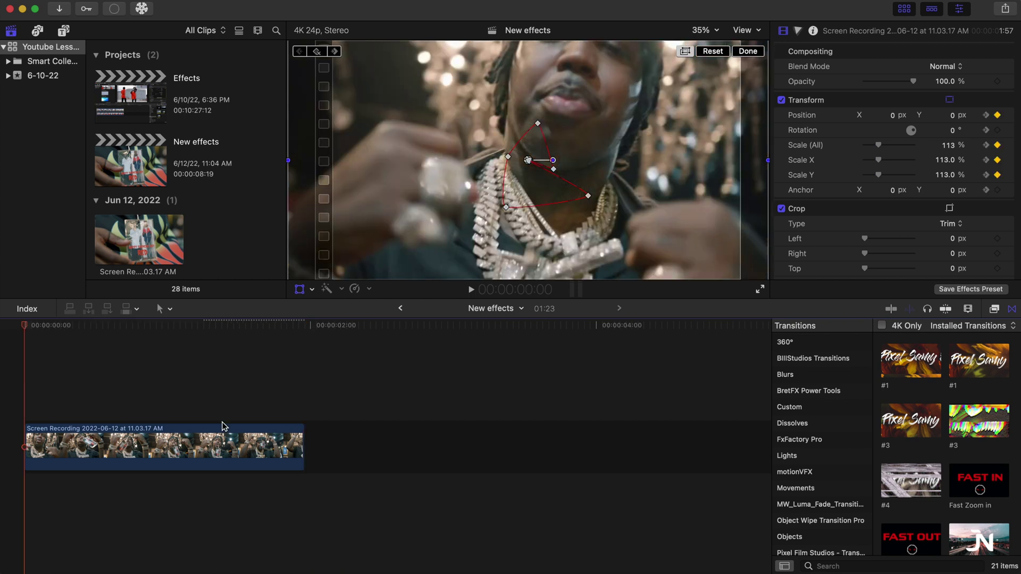
# Drag the Blur category's Zoom effect onto the screen recording clip and click Done.
pyautogui.click(993, 309)
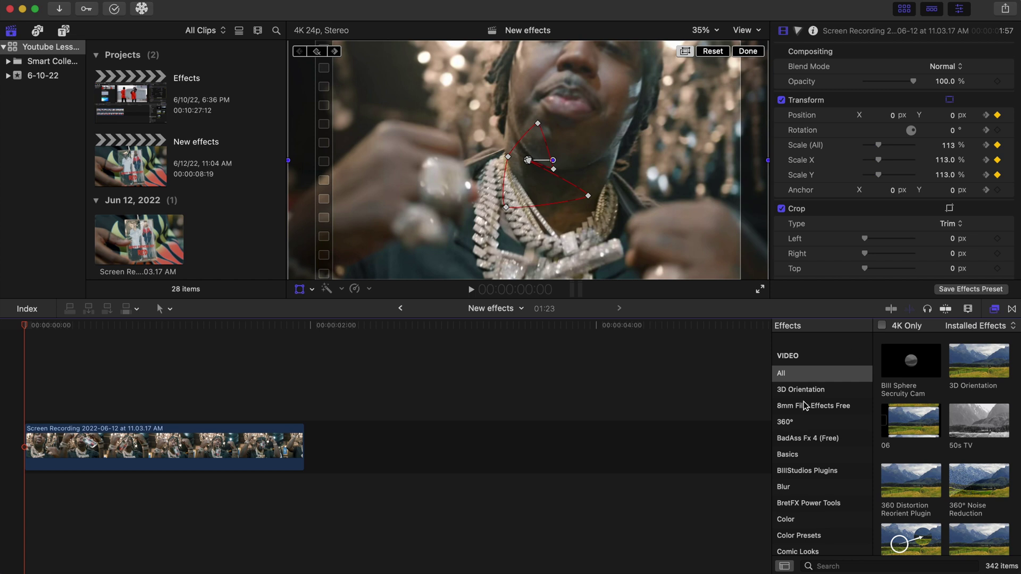
pyautogui.click(797, 491)
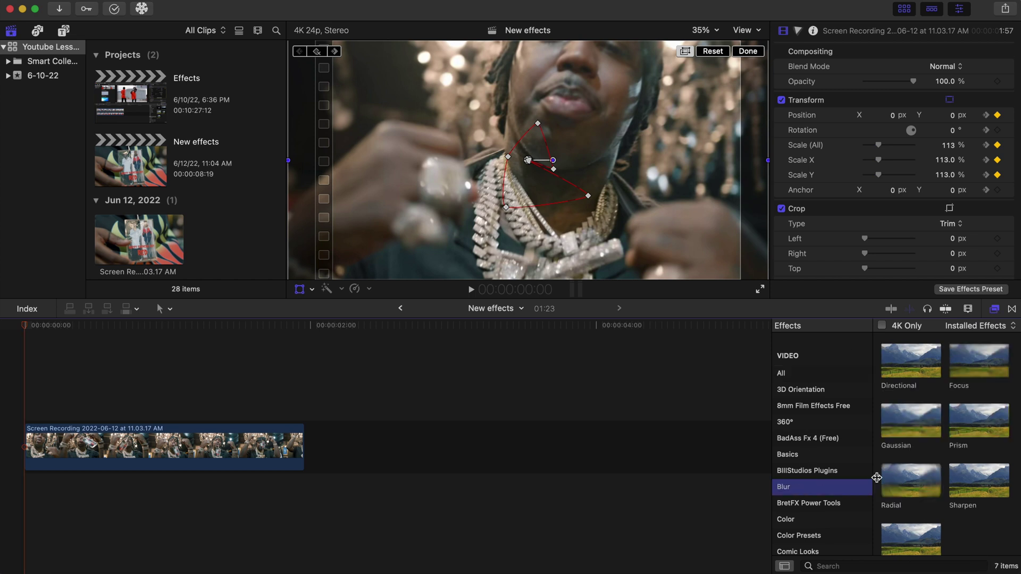
pyautogui.scroll(-2, 901, 490)
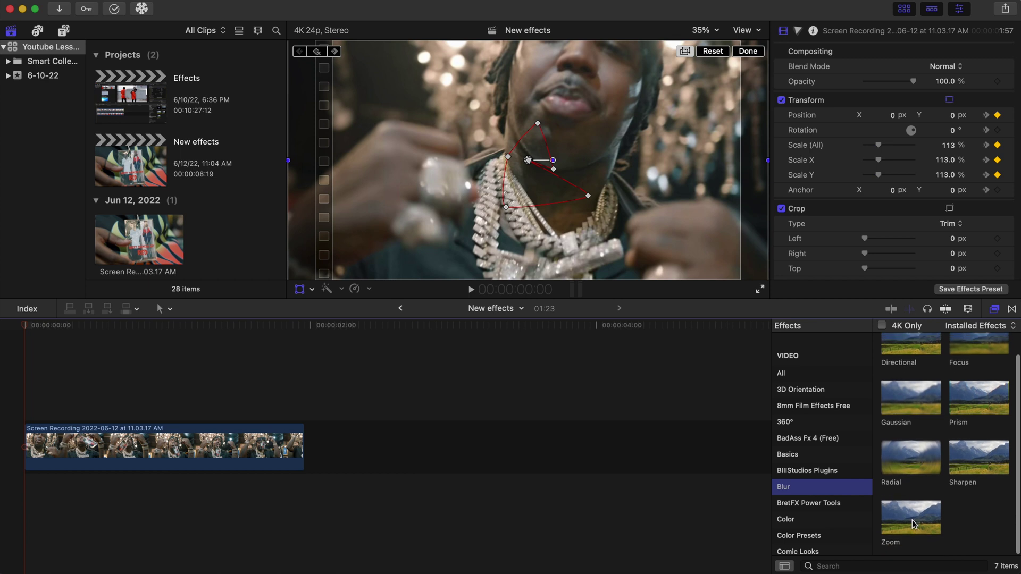
pyautogui.moveTo(913, 522); pyautogui.dragTo(137, 459)
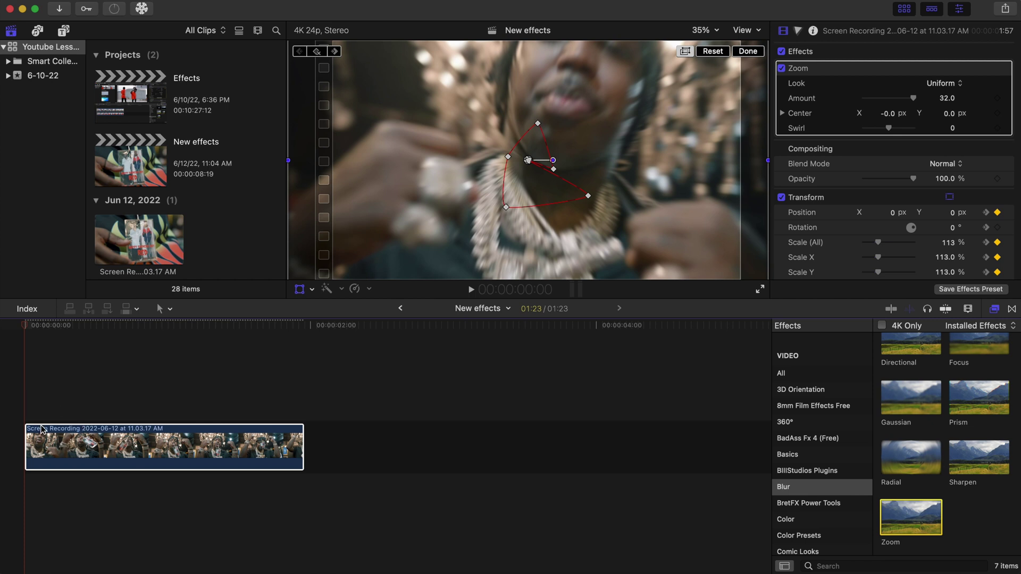
pyautogui.click(754, 53)
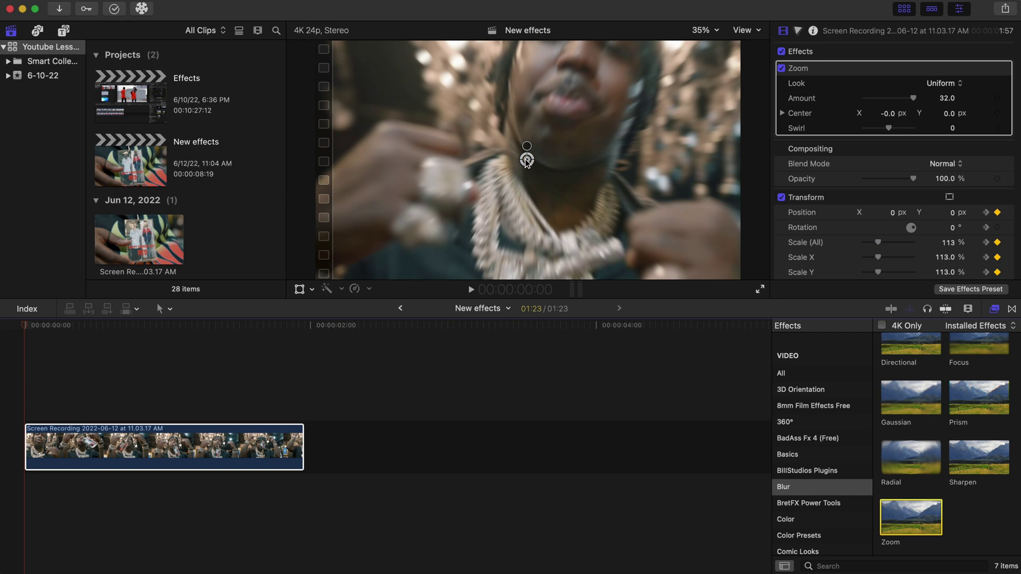
# Centre the Zoom blur on the face, set Amount to 17, keyframe it, and adjust at frame 1.
pyautogui.moveTo(526, 161); pyautogui.dragTo(576, 65)
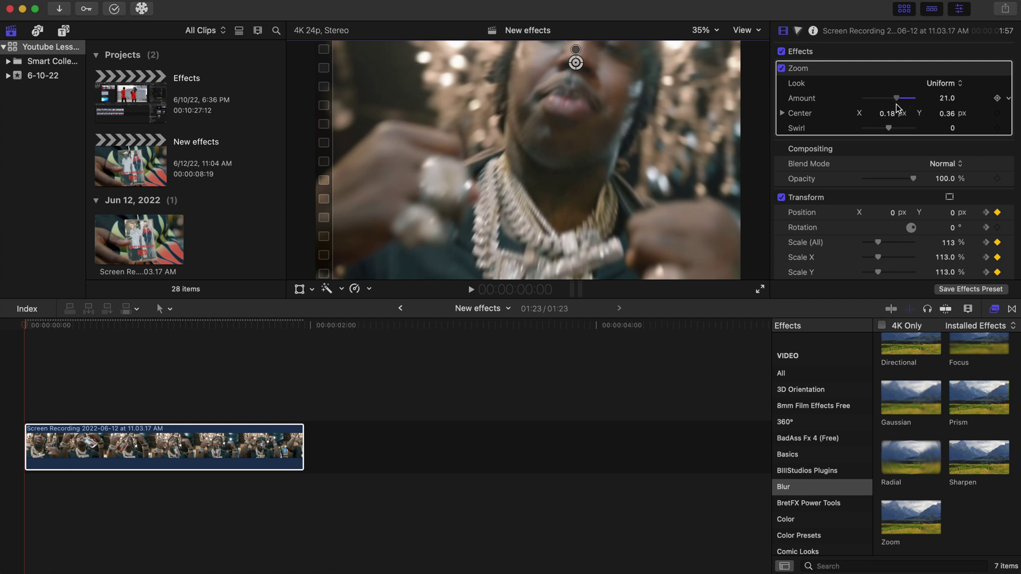
pyautogui.moveTo(896, 103); pyautogui.dragTo(896, 104)
pyautogui.click(997, 99)
pyautogui.moveTo(24, 328); pyautogui.dragTo(40, 334)
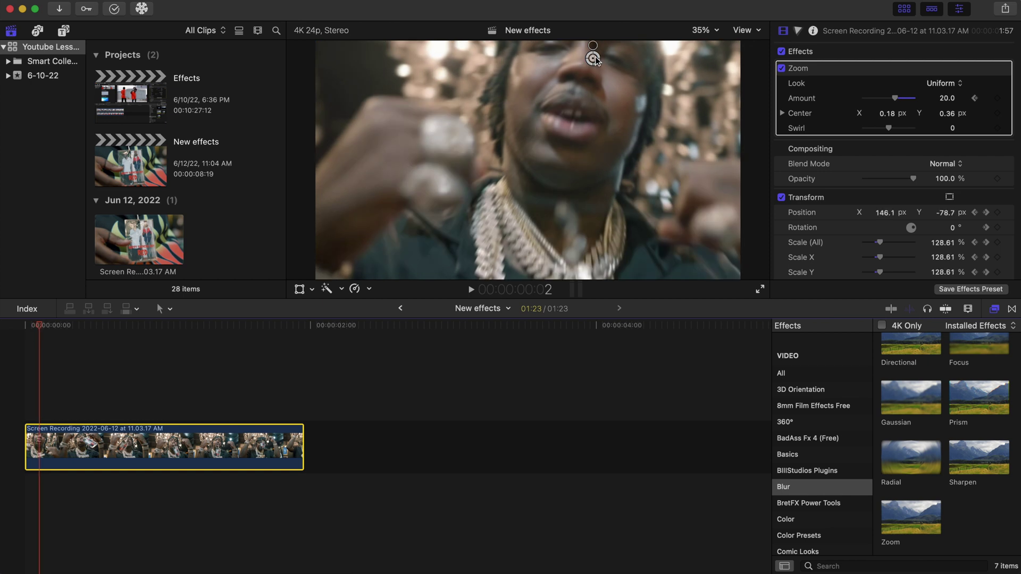
pyautogui.moveTo(594, 60); pyautogui.dragTo(581, 97)
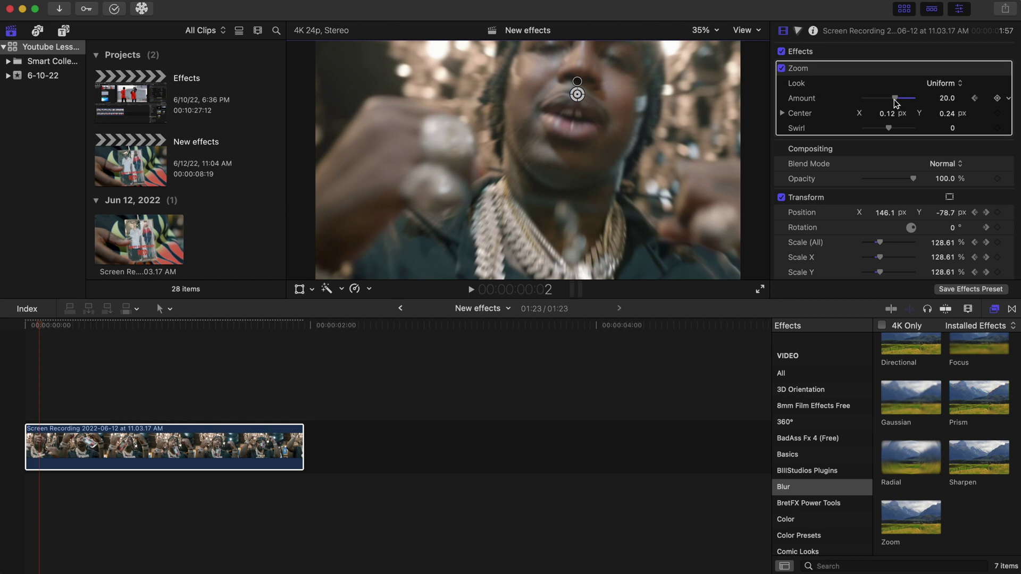
# Move the zoom centre to follow the face at frames 5, 10 and 15.
pyautogui.moveTo(45, 330); pyautogui.dragTo(59, 329)
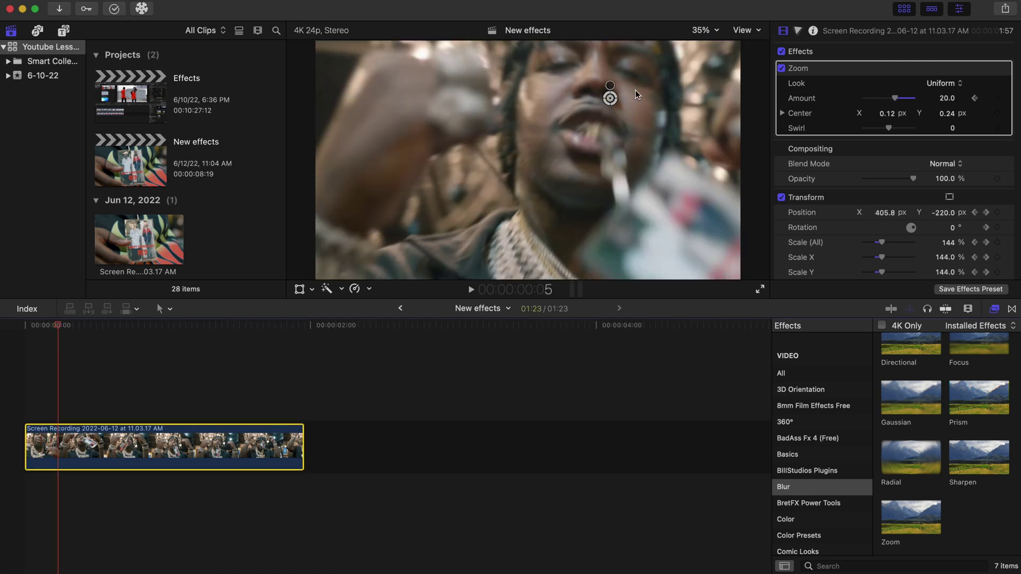
pyautogui.moveTo(609, 98); pyautogui.dragTo(593, 96)
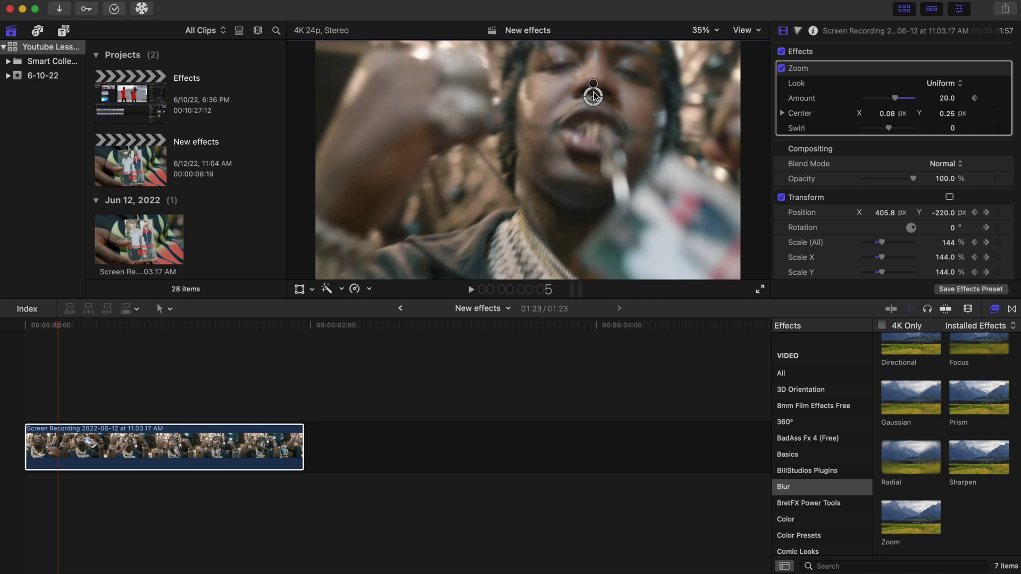
pyautogui.click(84, 324)
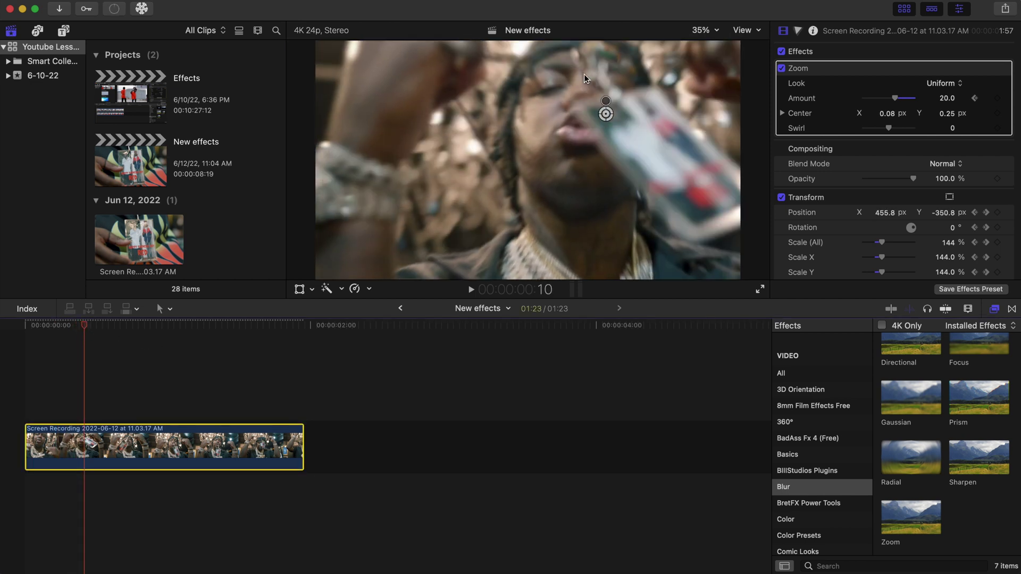
pyautogui.moveTo(606, 114); pyautogui.dragTo(572, 104)
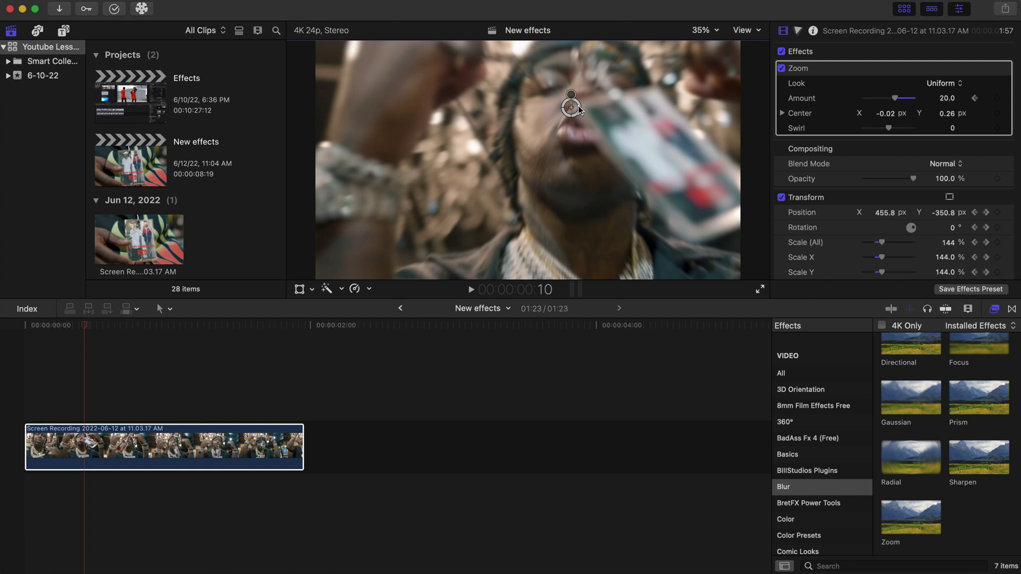
pyautogui.moveTo(90, 327); pyautogui.dragTo(119, 337)
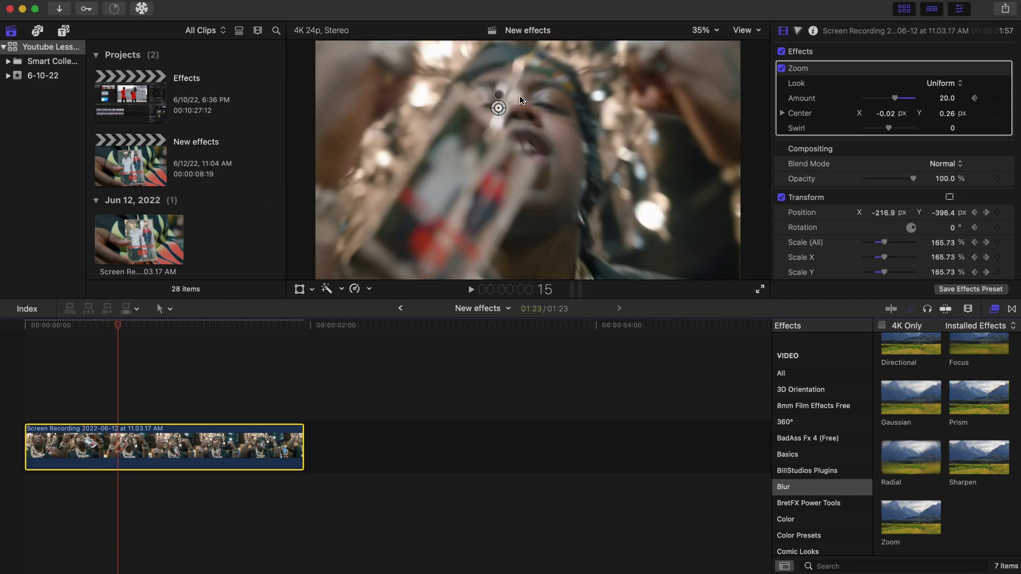
pyautogui.moveTo(498, 108); pyautogui.dragTo(530, 118)
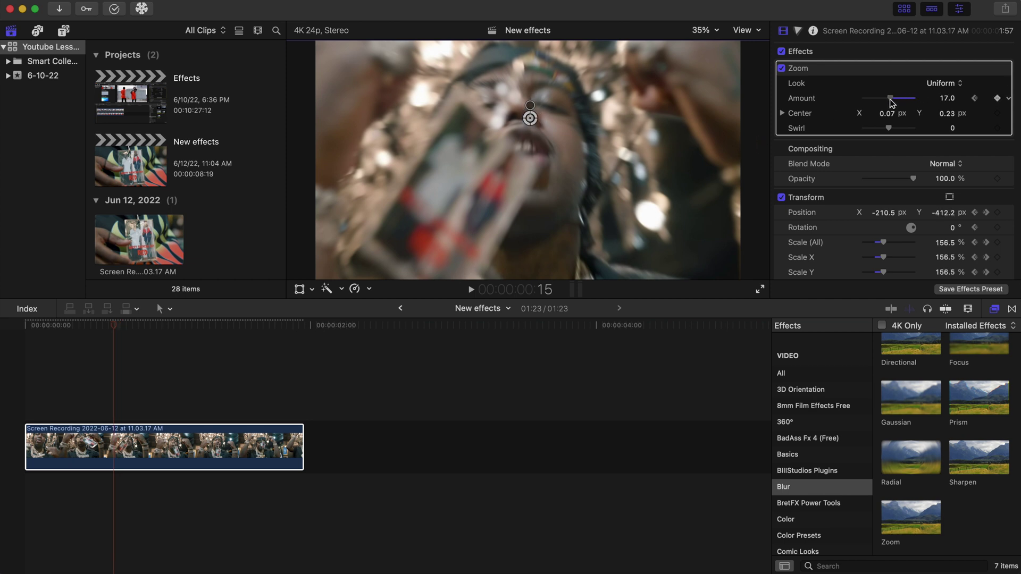
# Keep the zoom centre on the face at frame 20, just past 1:00, and 1:14.
pyautogui.moveTo(113, 334); pyautogui.dragTo(162, 327)
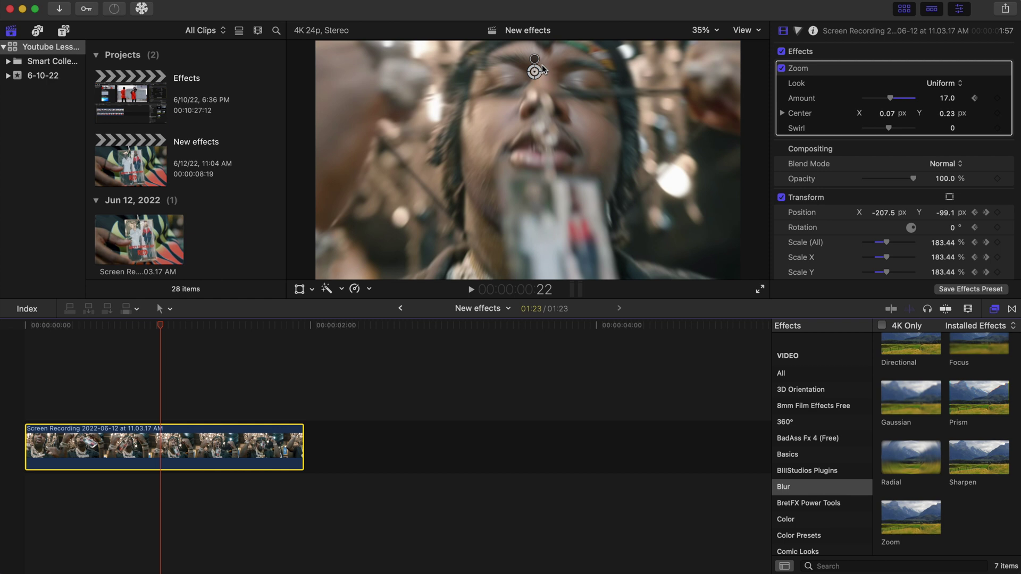
pyautogui.moveTo(535, 71); pyautogui.dragTo(540, 100)
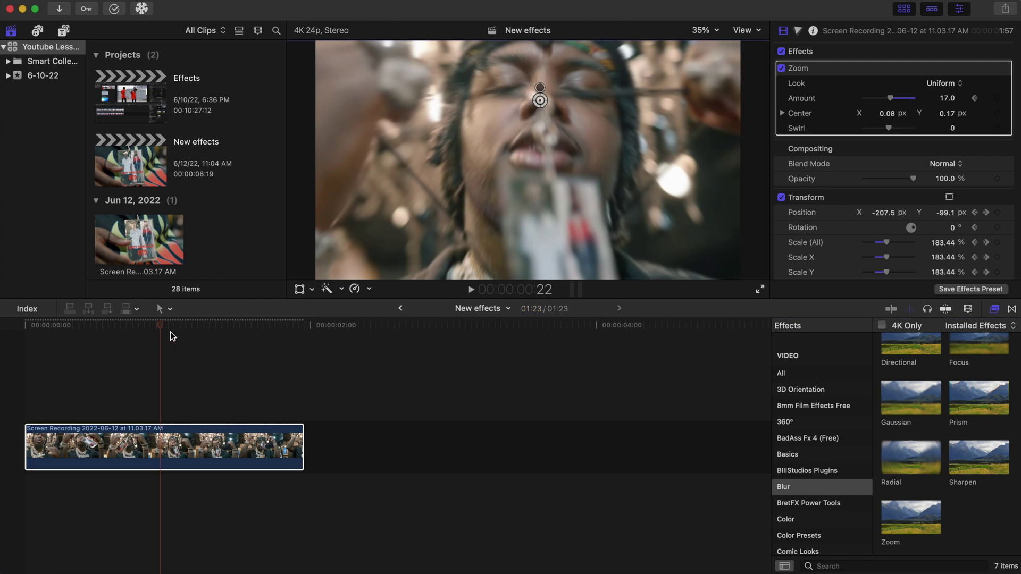
pyautogui.moveTo(169, 334); pyautogui.dragTo(227, 338)
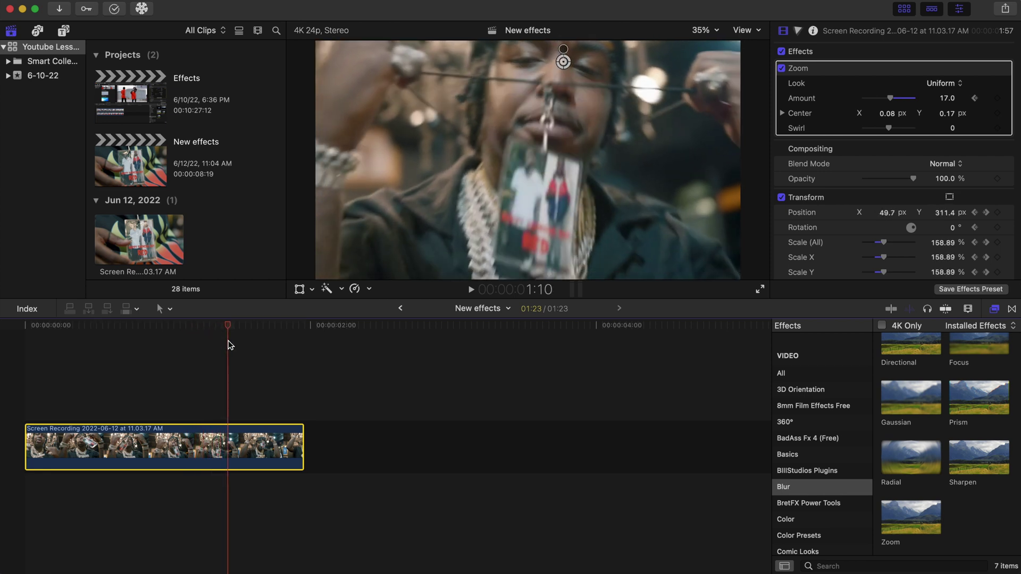
pyautogui.moveTo(567, 61); pyautogui.dragTo(561, 80)
pyautogui.moveTo(232, 329); pyautogui.dragTo(254, 331)
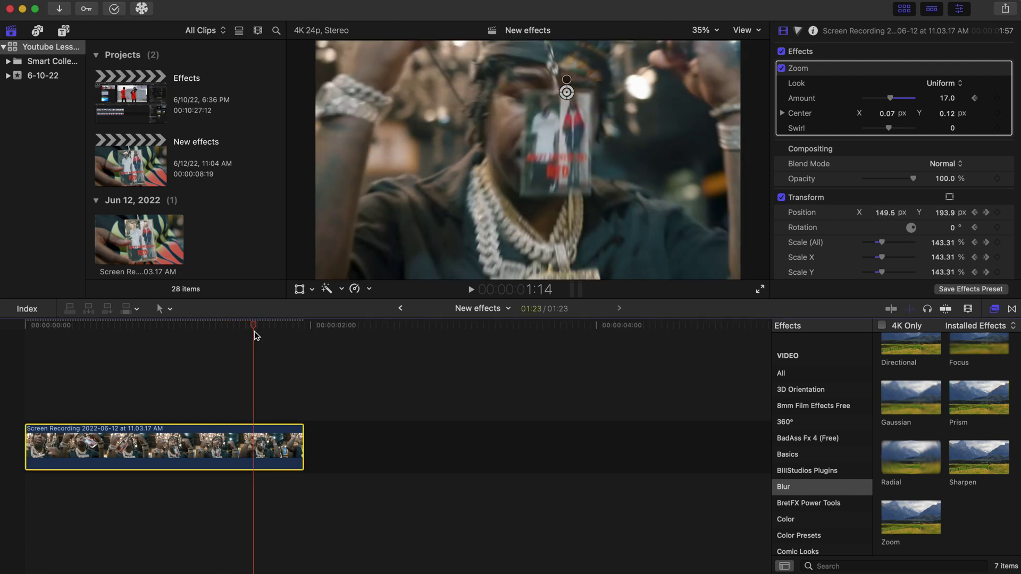
pyautogui.moveTo(572, 97); pyautogui.dragTo(546, 118)
pyautogui.moveTo(257, 328); pyautogui.dragTo(301, 336)
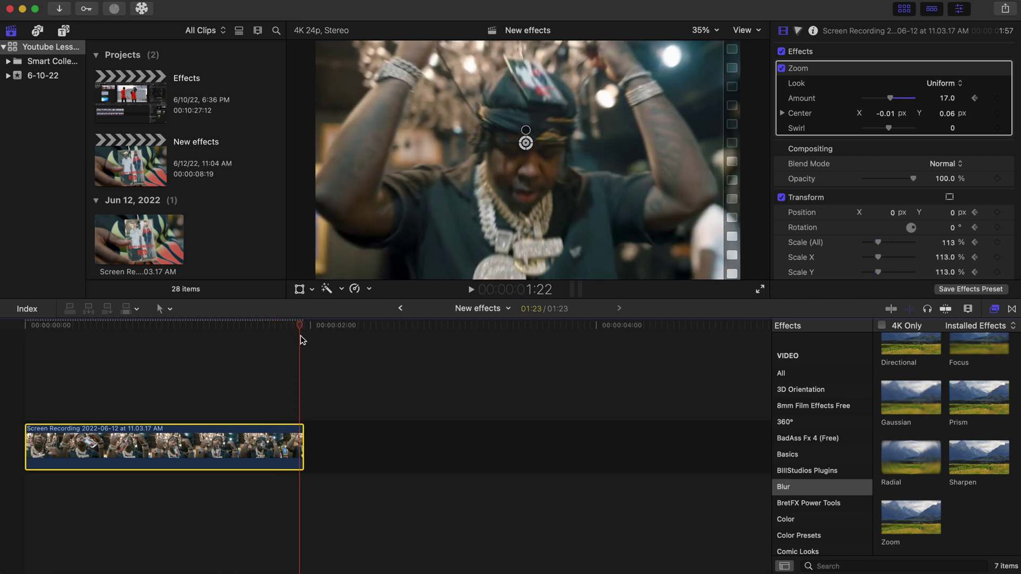
pyautogui.click(23, 382)
pyautogui.press('space')
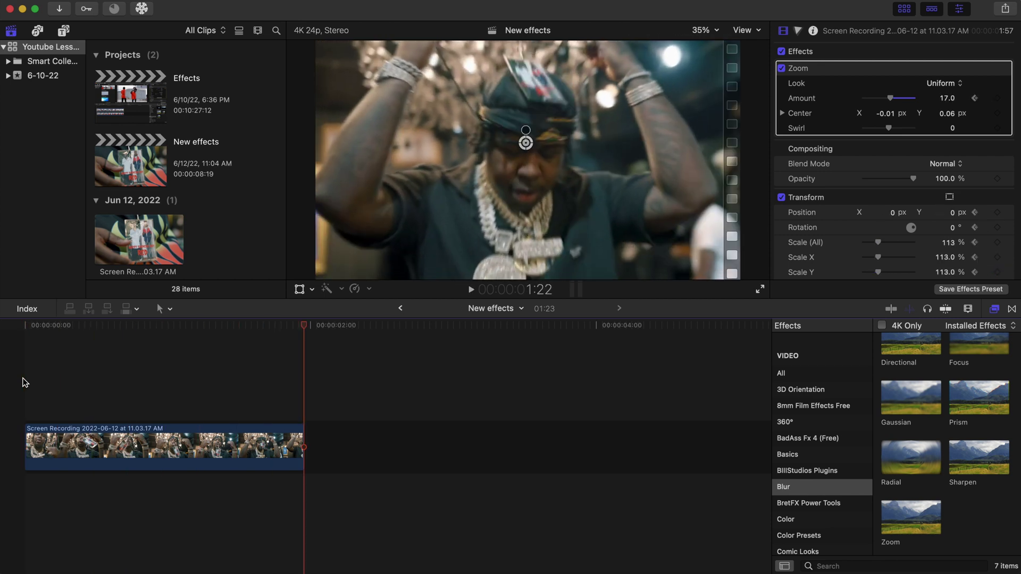
pyautogui.click(23, 382)
pyautogui.press('space')
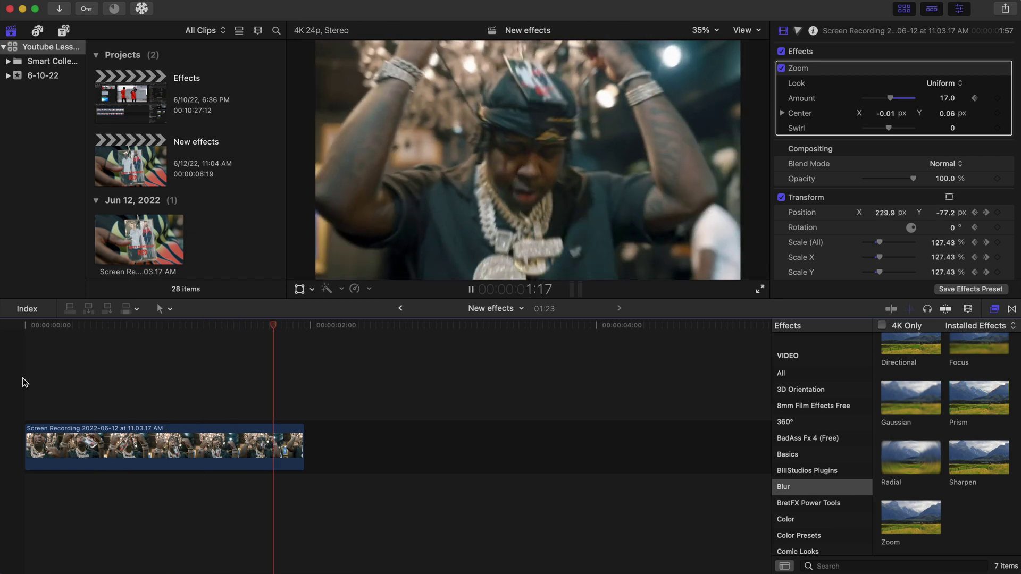
pyautogui.click(22, 381)
pyautogui.press('space')
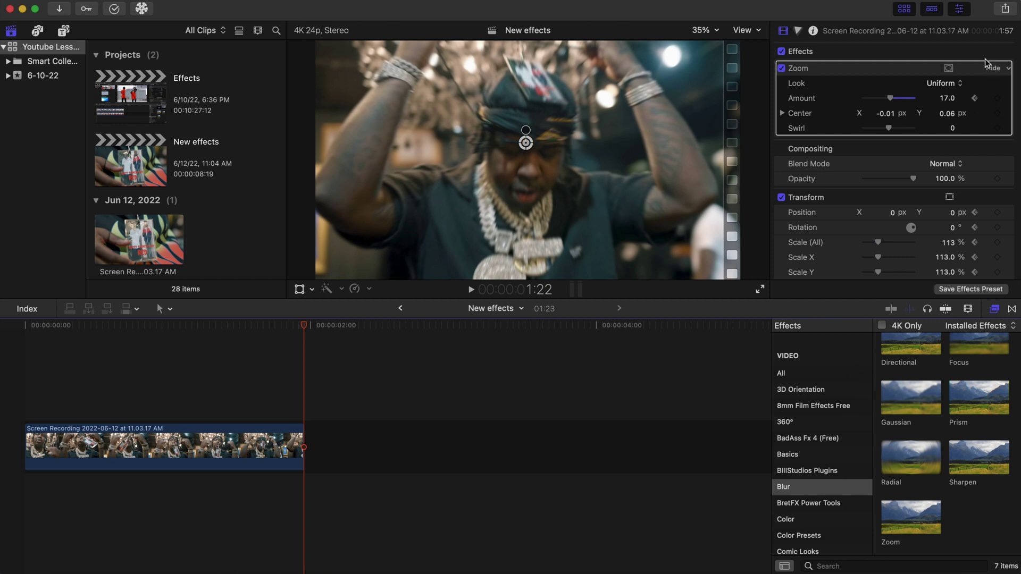
# Add Shape Mask 1 to the Zoom effect and show its circle controls in the viewer.
pyautogui.click(949, 68)
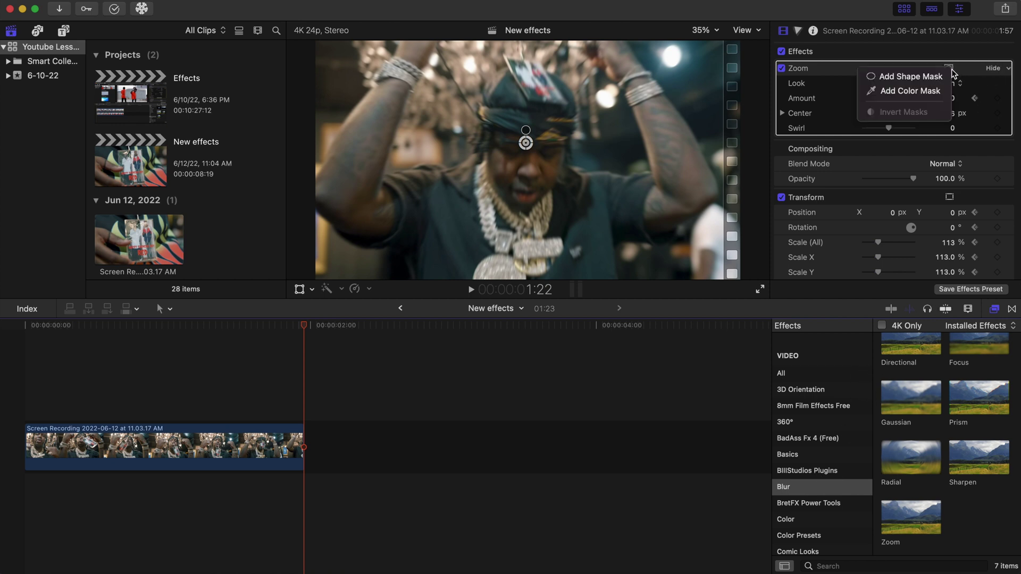
pyautogui.click(889, 77)
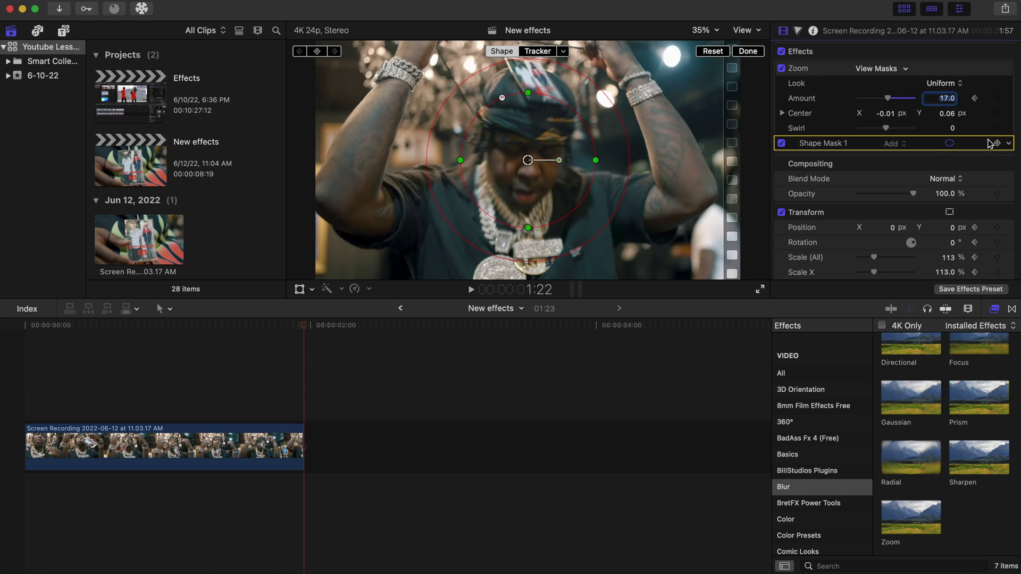
pyautogui.click(1009, 144)
pyautogui.click(883, 147)
pyautogui.click(905, 70)
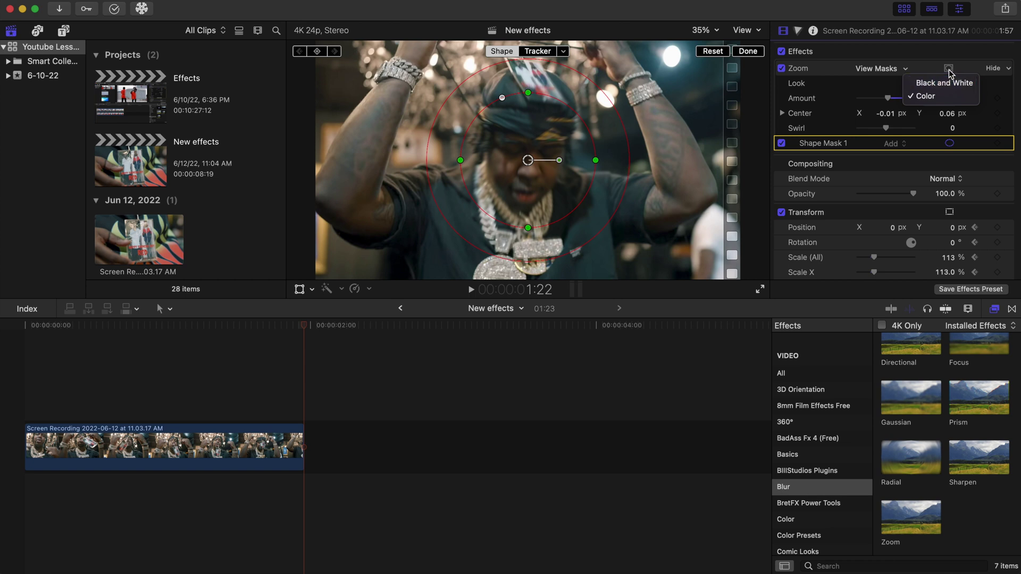
pyautogui.click(969, 65)
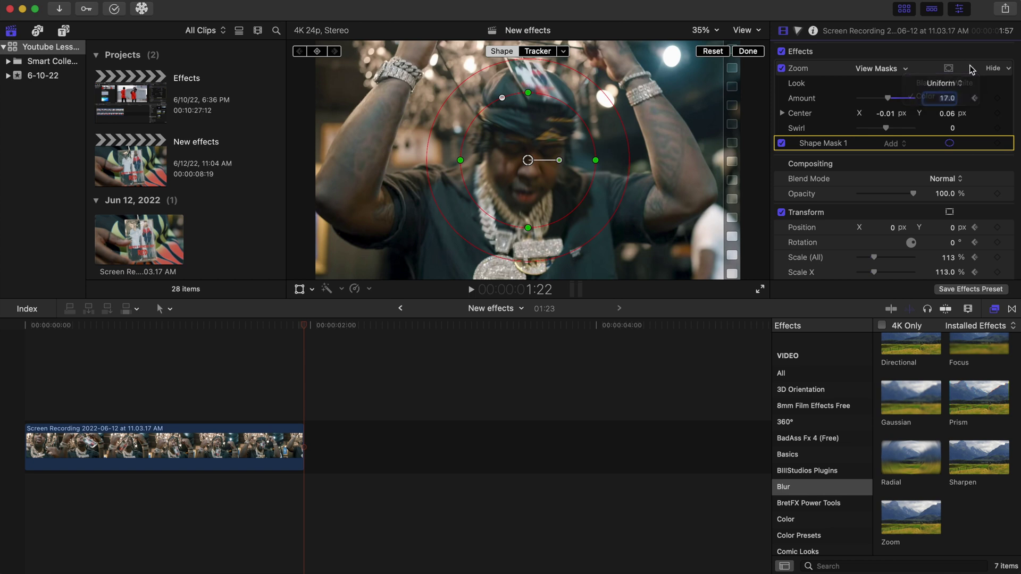
pyautogui.click(1010, 147)
pyautogui.click(936, 145)
pyautogui.click(949, 143)
pyautogui.click(949, 144)
# Invert the mask so the Zoom blur falls outside the circle.
pyautogui.click(904, 69)
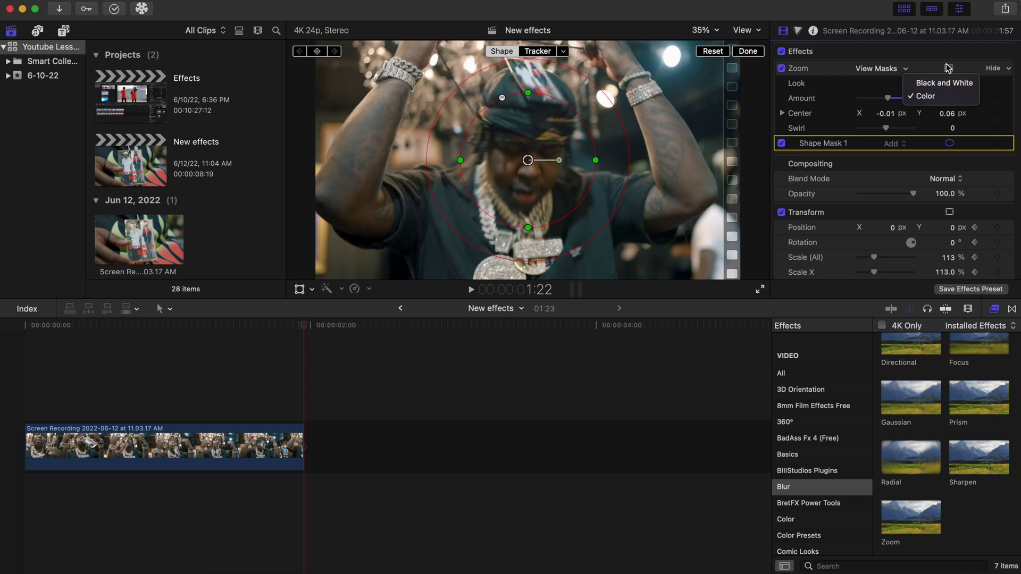
pyautogui.click(948, 68)
pyautogui.click(949, 69)
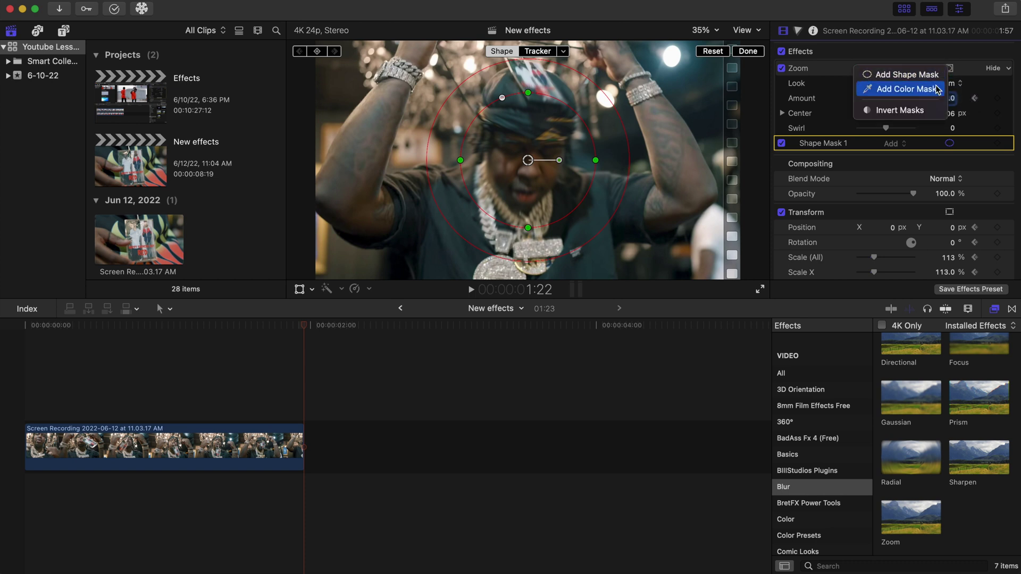
pyautogui.click(929, 113)
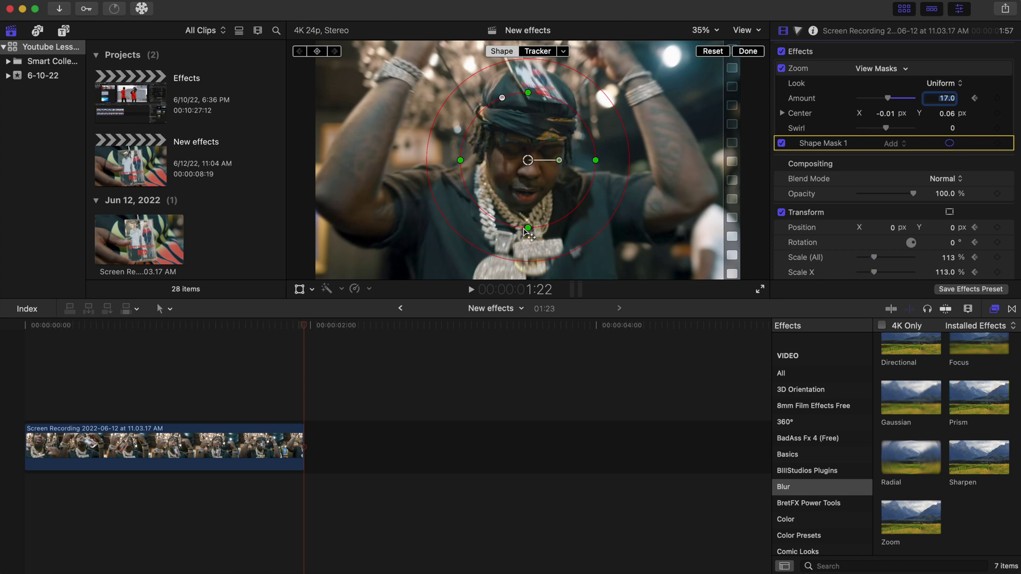
# Reshape the mask into a circle and return to the clip's first frame.
pyautogui.moveTo(528, 229); pyautogui.dragTo(528, 205)
pyautogui.moveTo(460, 160); pyautogui.dragTo(532, 158)
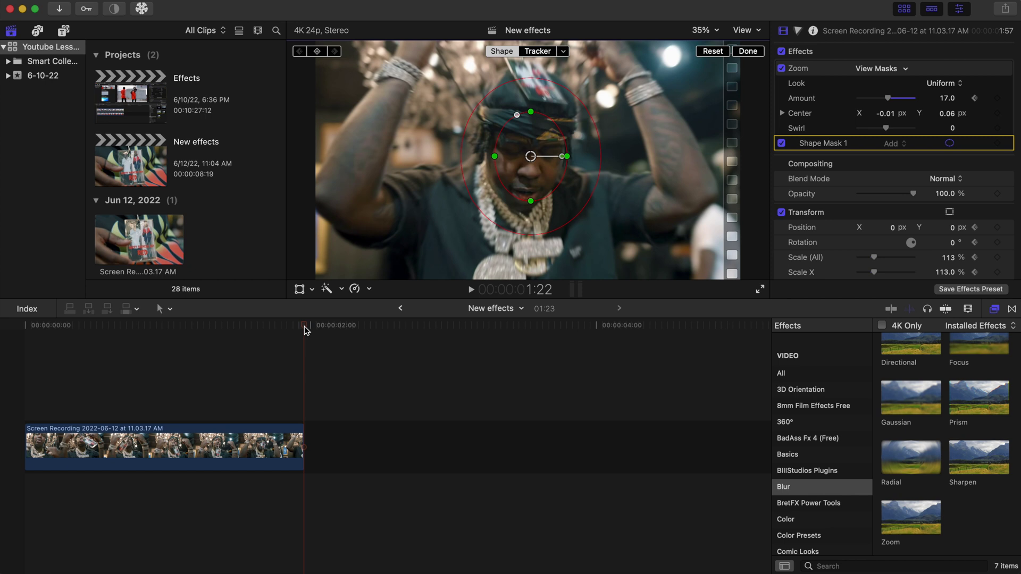
pyautogui.moveTo(306, 330); pyautogui.dragTo(4, 362)
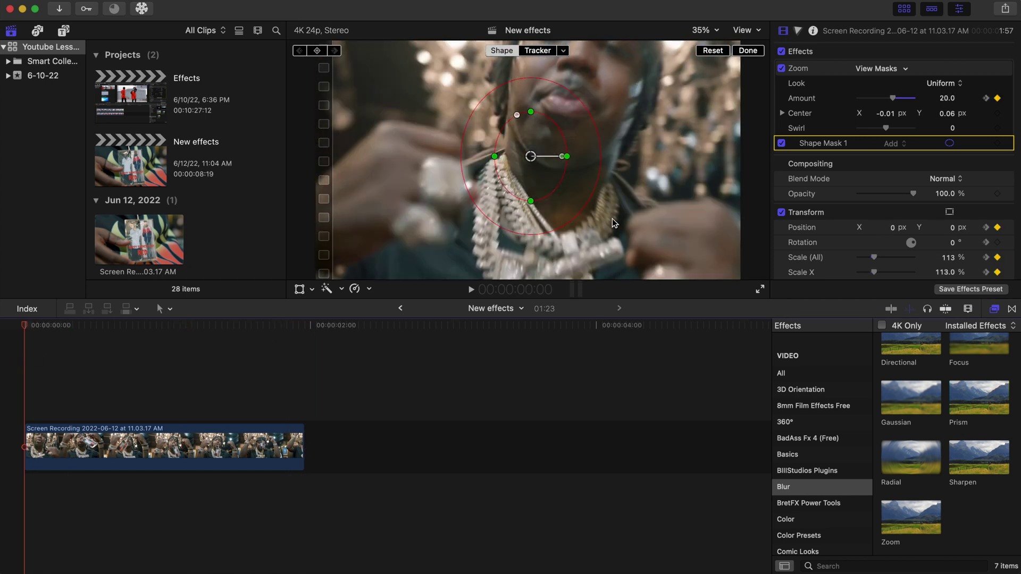
# Centre the enlarged circular mask on the mouth and keyframe its position.
pyautogui.moveTo(530, 156); pyautogui.dragTo(630, 82)
pyautogui.moveTo(575, 129); pyautogui.dragTo(574, 139)
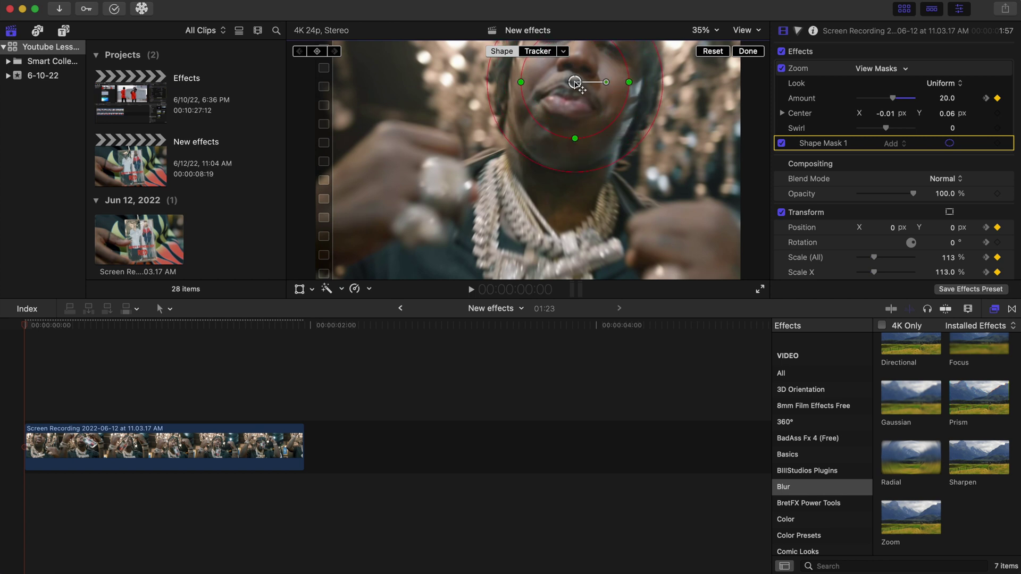
pyautogui.moveTo(576, 84); pyautogui.dragTo(578, 91)
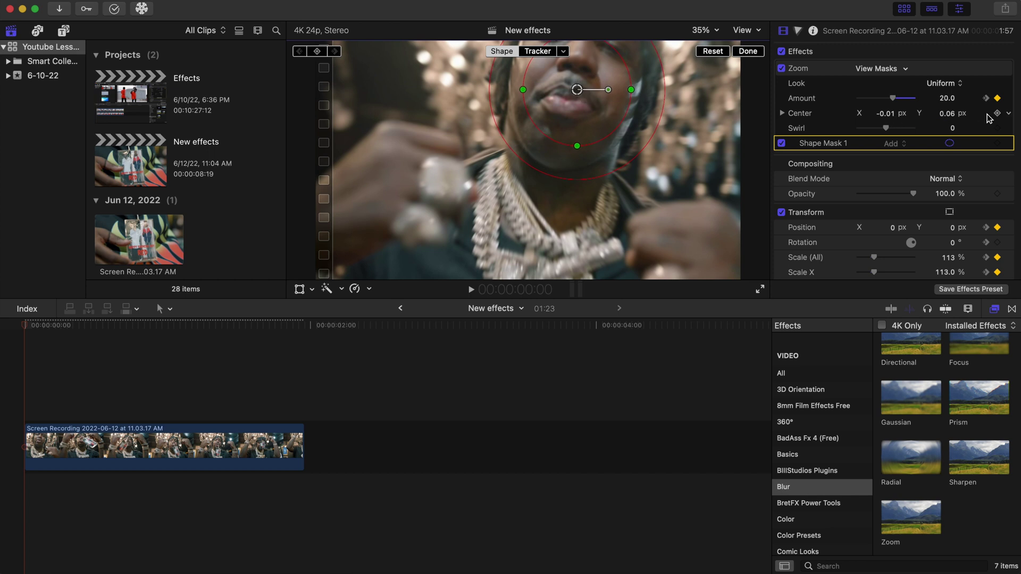
pyautogui.moveTo(1004, 145)
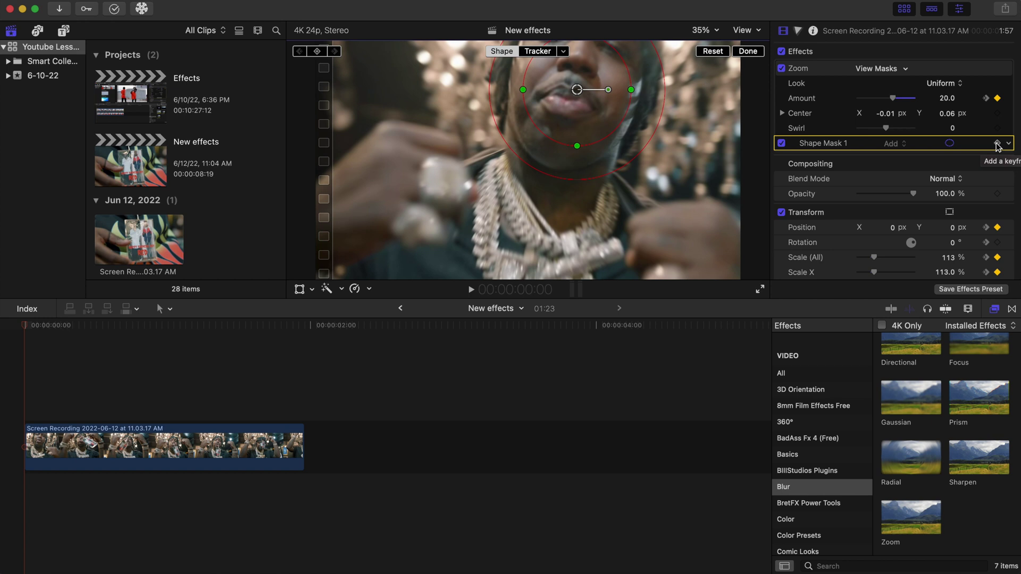
pyautogui.click(997, 145)
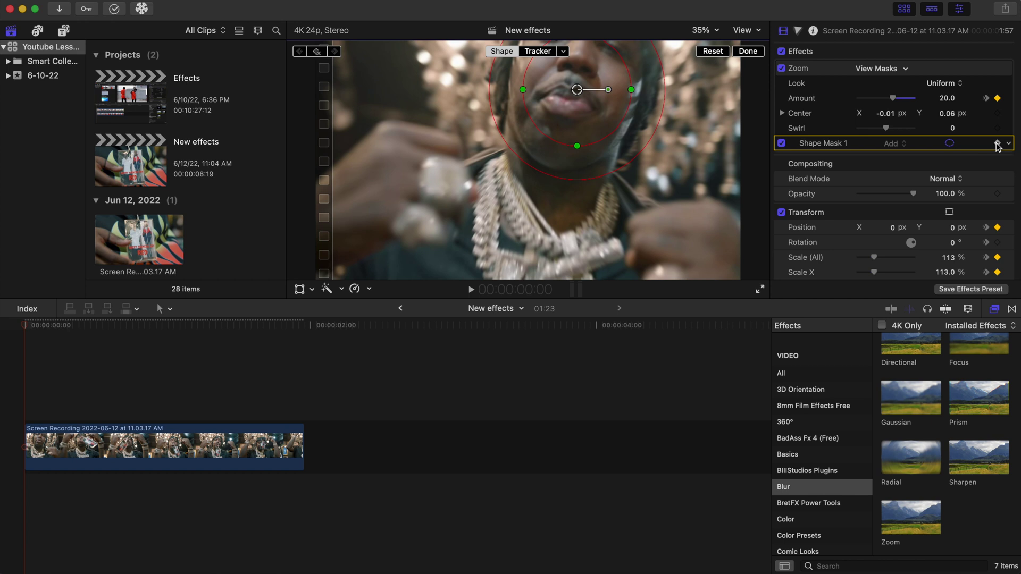
# Reposition the mask over the face at frames 2, 4 and 10.
pyautogui.click(31, 325)
pyautogui.moveTo(31, 326); pyautogui.dragTo(39, 328)
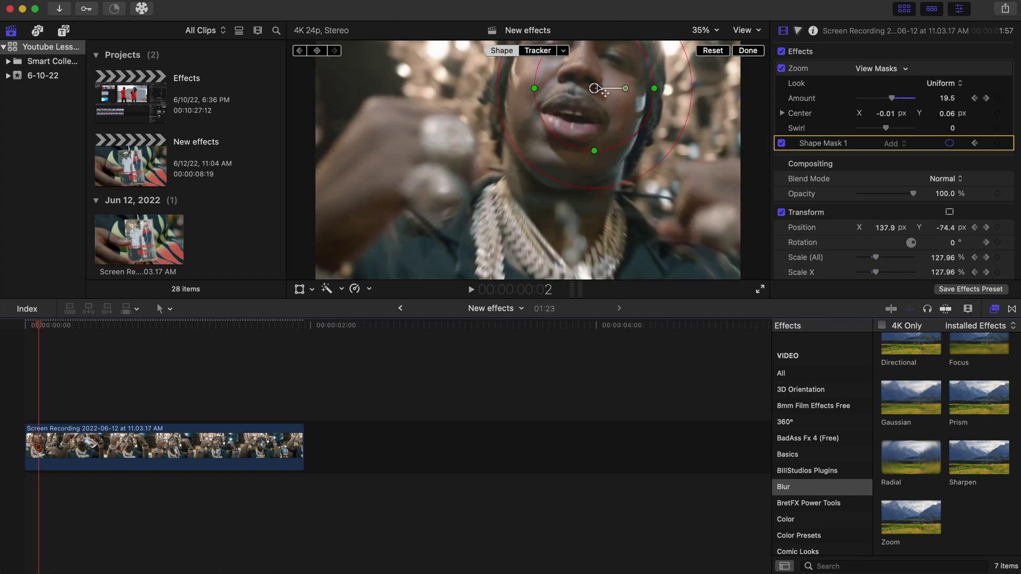
pyautogui.moveTo(595, 89); pyautogui.dragTo(579, 88)
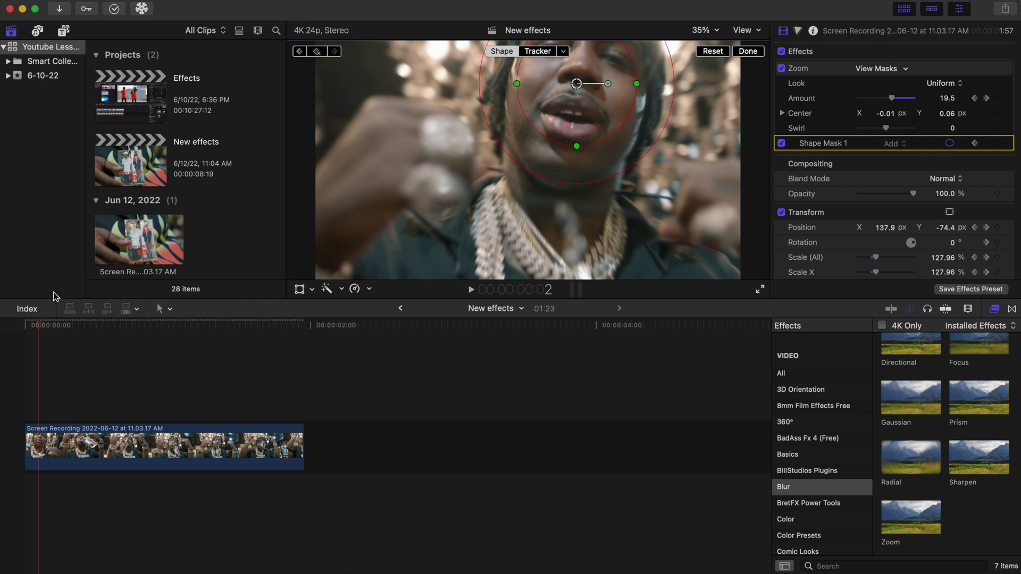
pyautogui.moveTo(38, 329); pyautogui.dragTo(58, 335)
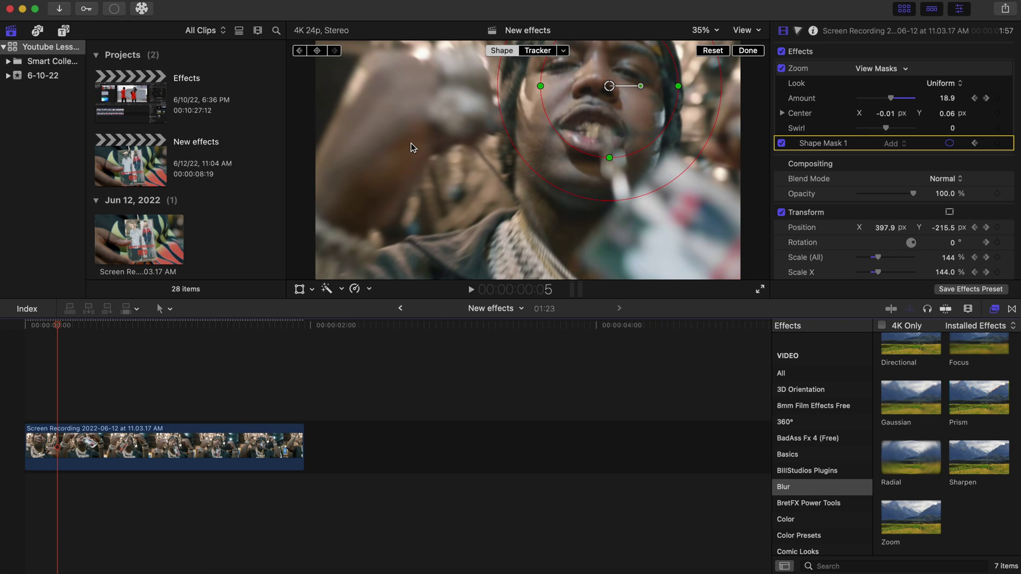
pyautogui.moveTo(609, 86); pyautogui.dragTo(598, 98)
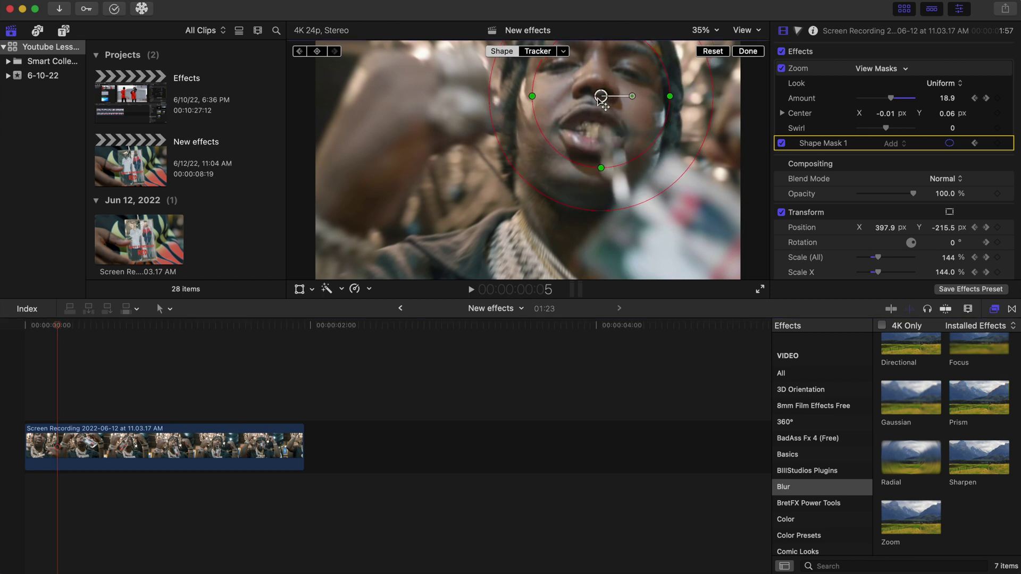
pyautogui.moveTo(59, 326); pyautogui.dragTo(90, 341)
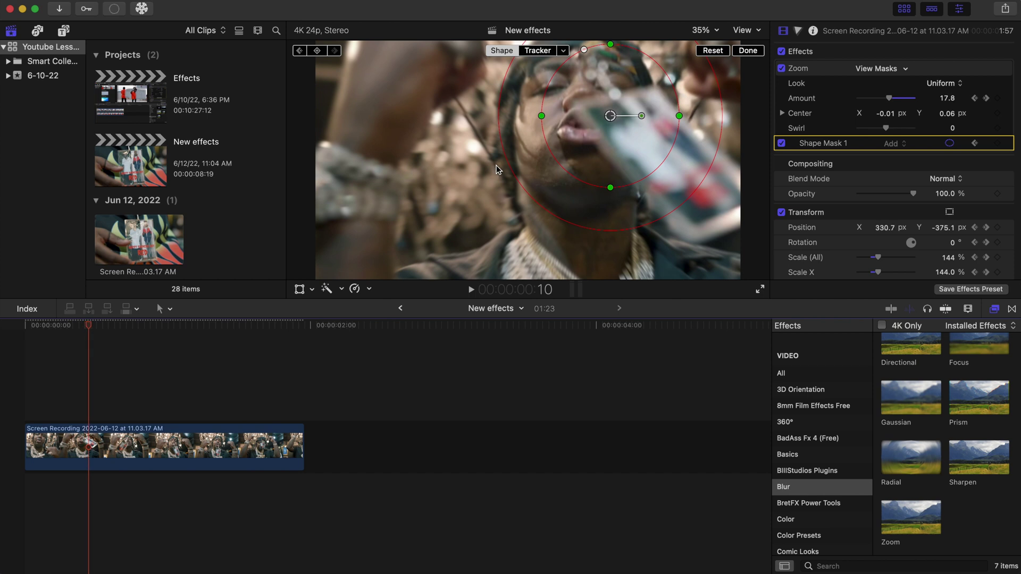
pyautogui.moveTo(611, 115); pyautogui.dragTo(589, 115)
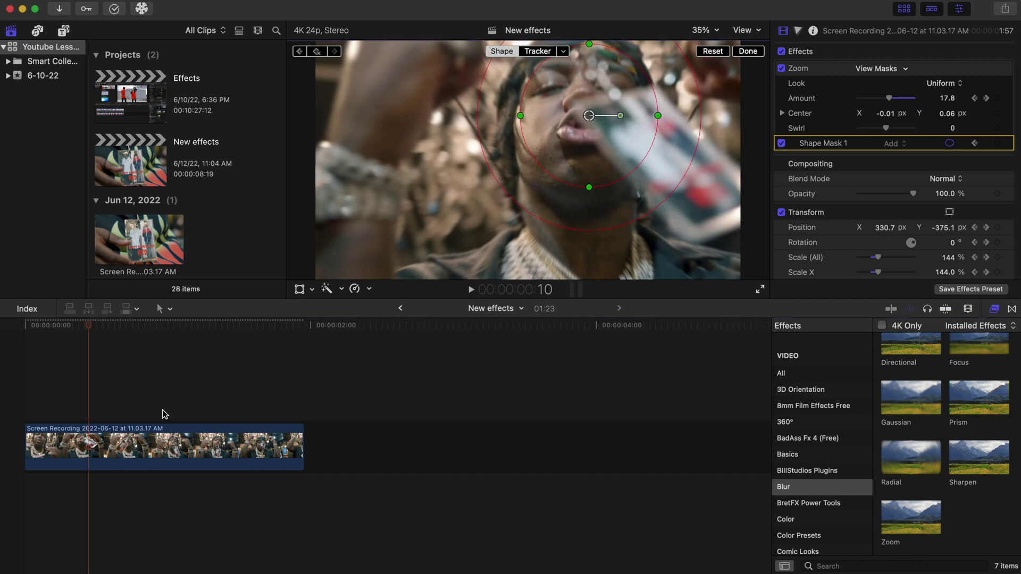
# Keep the mask aligned with the face at frames 14, 18 and 1:00.
pyautogui.moveTo(89, 328); pyautogui.dragTo(110, 335)
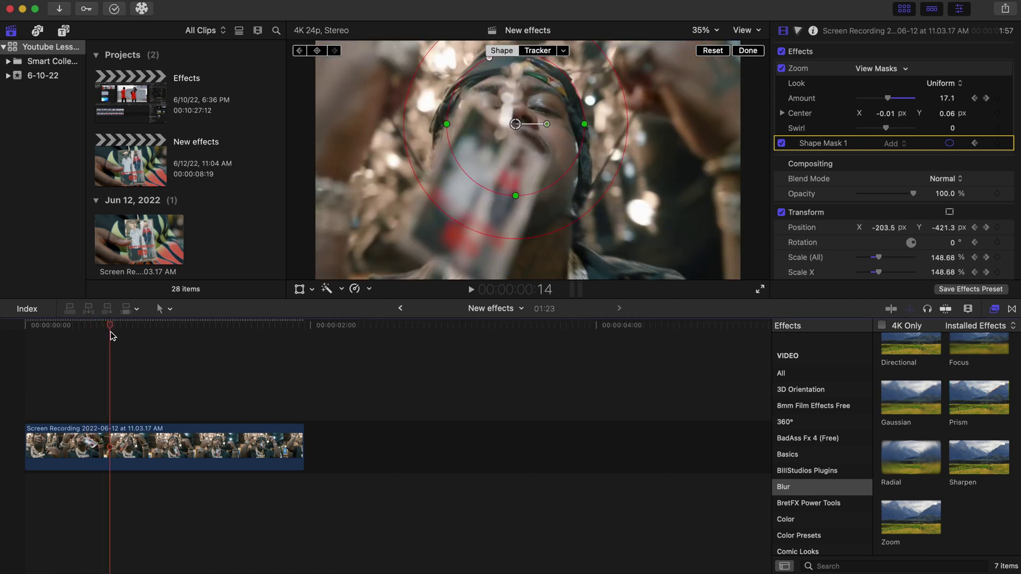
pyautogui.moveTo(515, 125); pyautogui.dragTo(520, 131)
pyautogui.moveTo(109, 332); pyautogui.dragTo(150, 338)
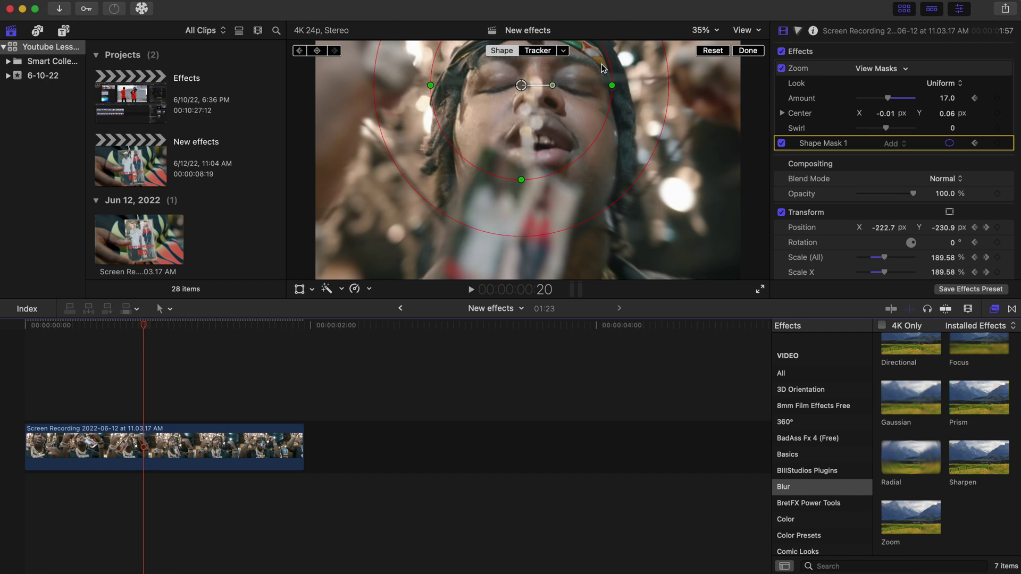
pyautogui.moveTo(532, 89); pyautogui.dragTo(550, 107)
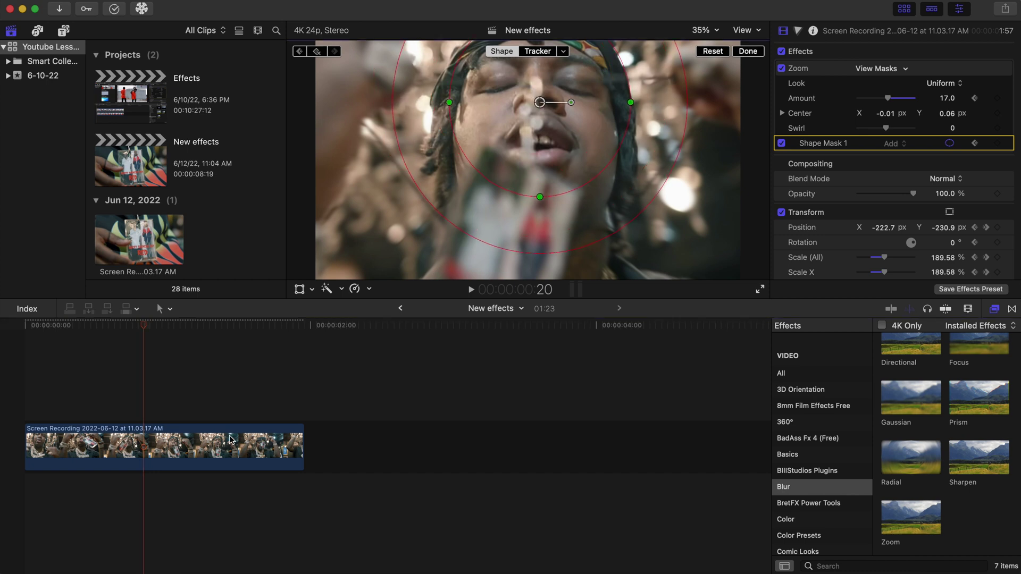
pyautogui.moveTo(146, 331); pyautogui.dragTo(172, 336)
pyautogui.moveTo(541, 85); pyautogui.dragTo(553, 113)
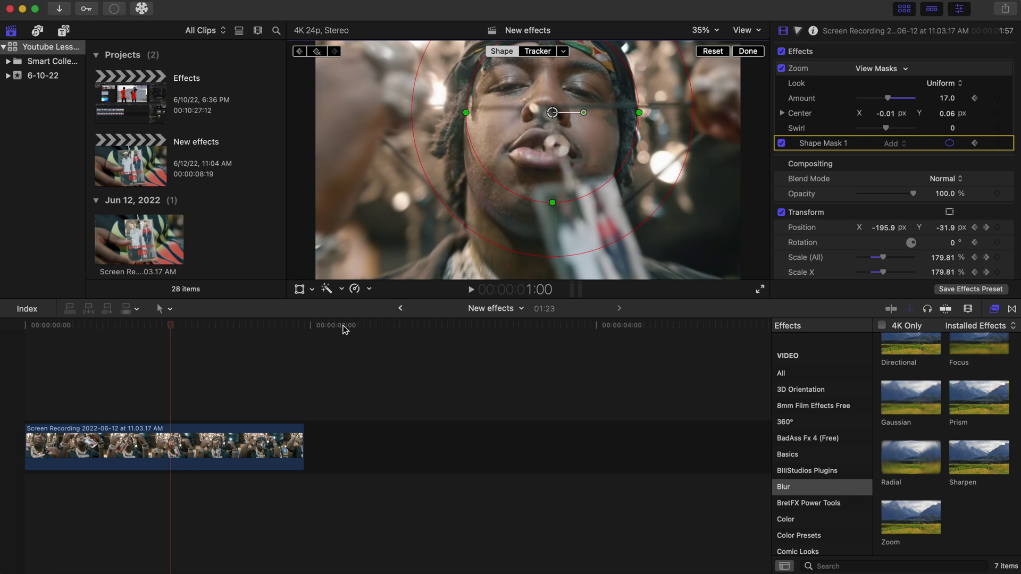
# At 1:05 move the mask onto the mouth, keep it round, and raise it onto the face.
pyautogui.moveTo(171, 326); pyautogui.dragTo(204, 339)
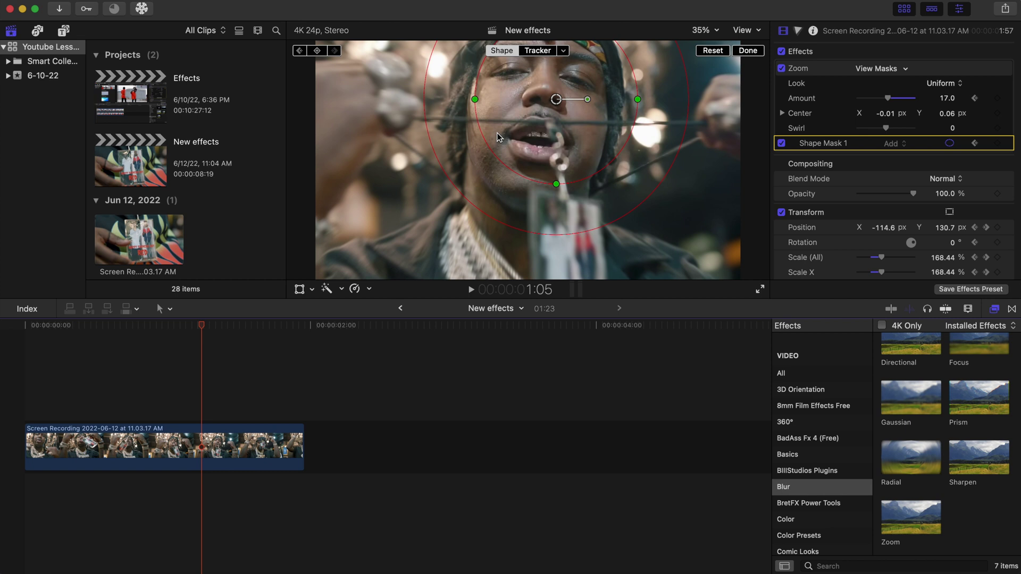
pyautogui.moveTo(555, 99); pyautogui.dragTo(538, 127)
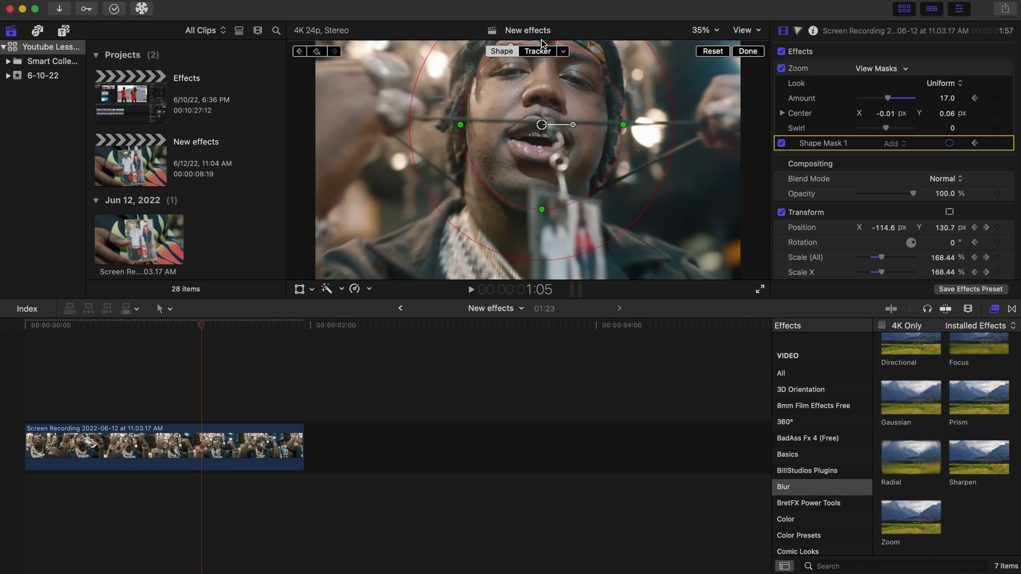
pyautogui.moveTo(542, 43); pyautogui.dragTo(535, 76)
pyautogui.moveTo(460, 124); pyautogui.dragTo(474, 125)
pyautogui.moveTo(541, 126); pyautogui.dragTo(541, 107)
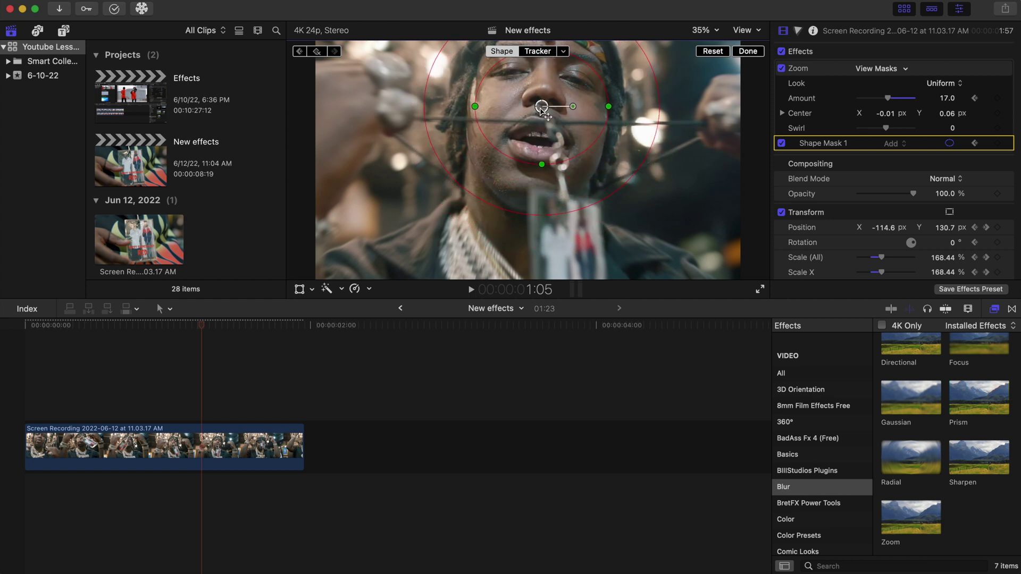
# Follow the face with the mask at 1:09, 1:15 and 1:18, then advance to 1:21.
pyautogui.moveTo(203, 326); pyautogui.dragTo(243, 340)
pyautogui.moveTo(564, 85); pyautogui.dragTo(553, 112)
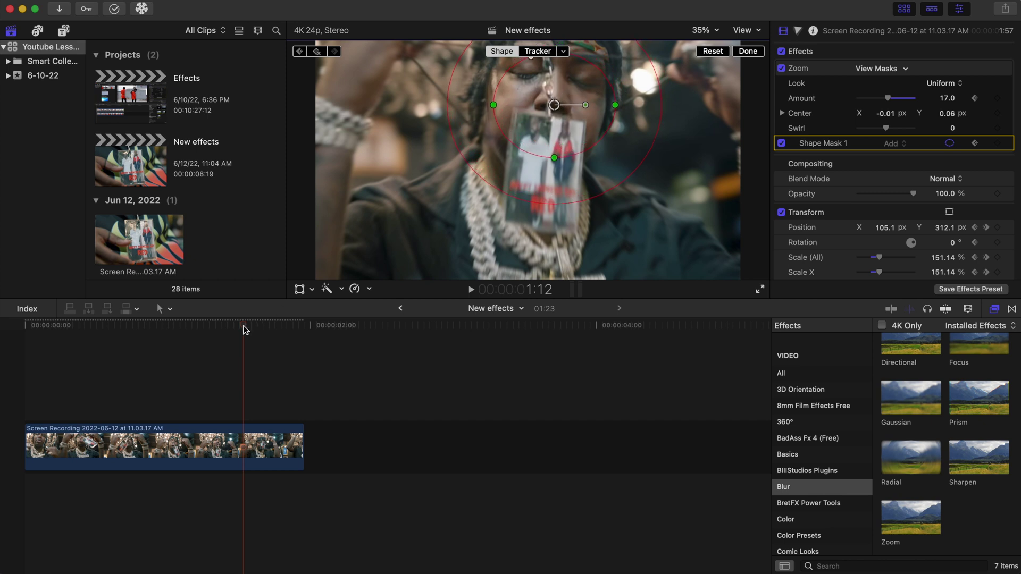
pyautogui.moveTo(244, 329); pyautogui.dragTo(258, 331)
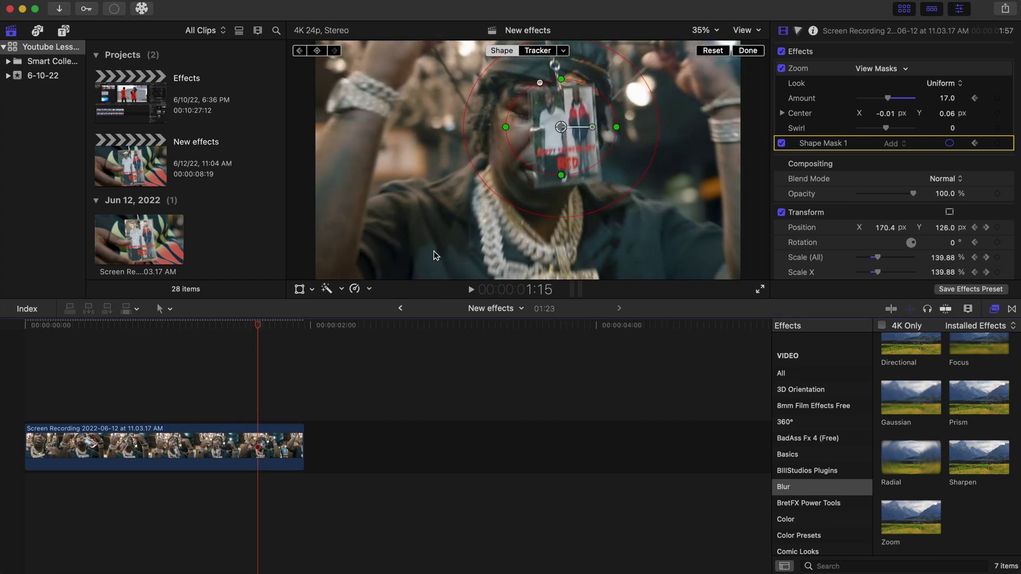
pyautogui.moveTo(561, 127); pyautogui.dragTo(556, 131)
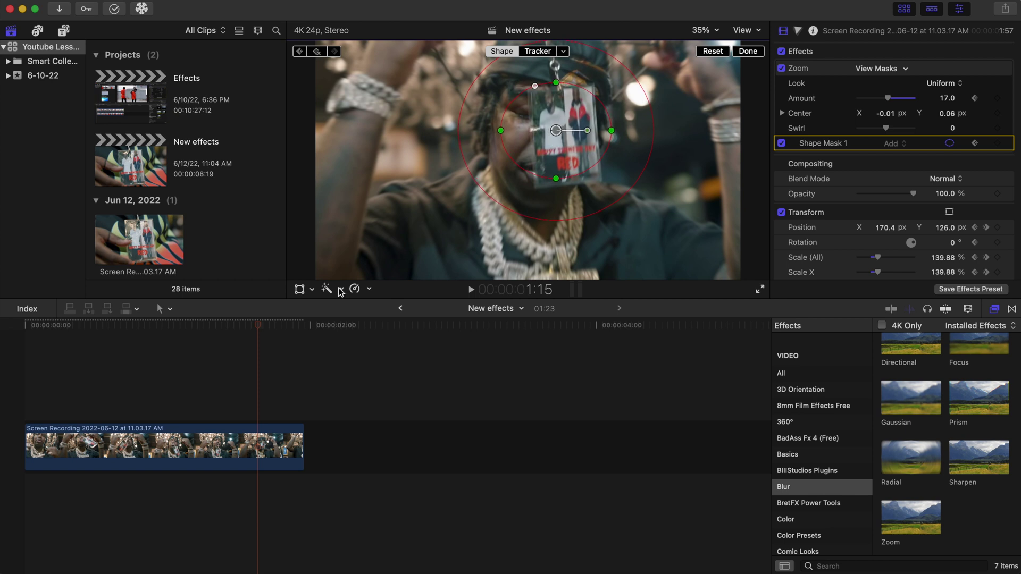
pyautogui.moveTo(258, 329); pyautogui.dragTo(274, 330)
pyautogui.moveTo(562, 157); pyautogui.dragTo(556, 163)
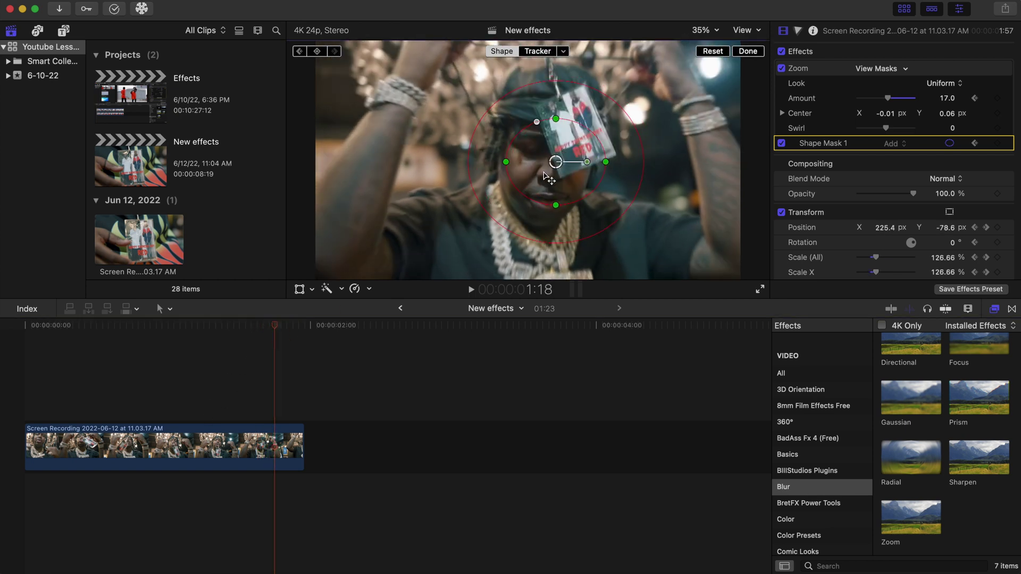
pyautogui.moveTo(277, 326); pyautogui.dragTo(314, 348)
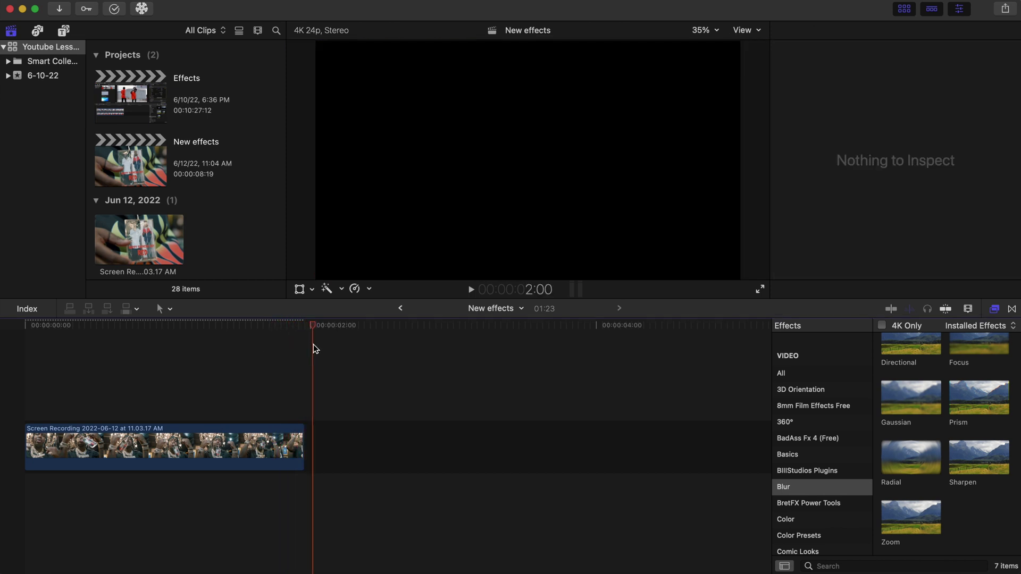
# Click Done on the mask, play the clip from the start, then reselect it in the timeline.
pyautogui.click(24, 375)
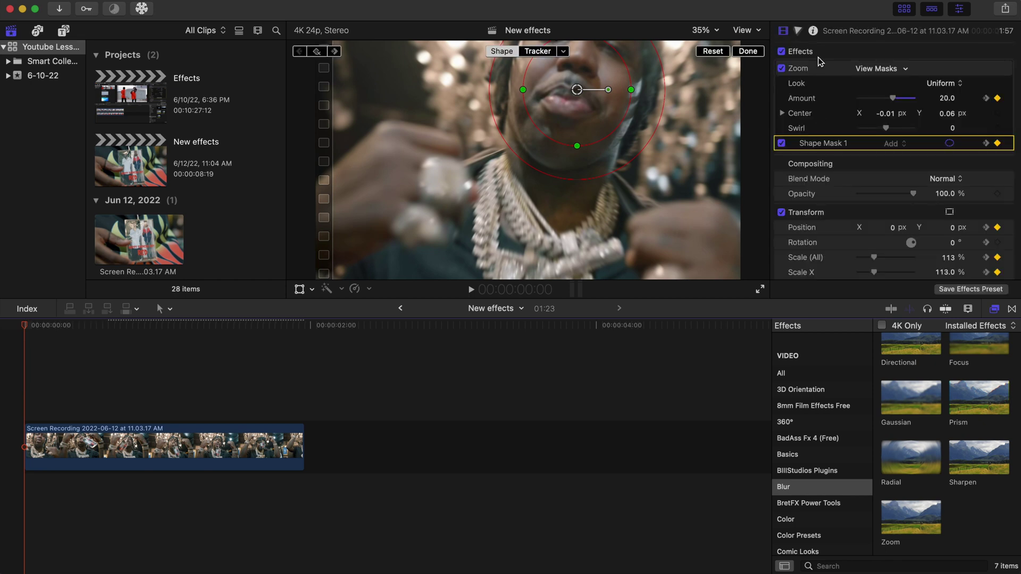
pyautogui.click(748, 52)
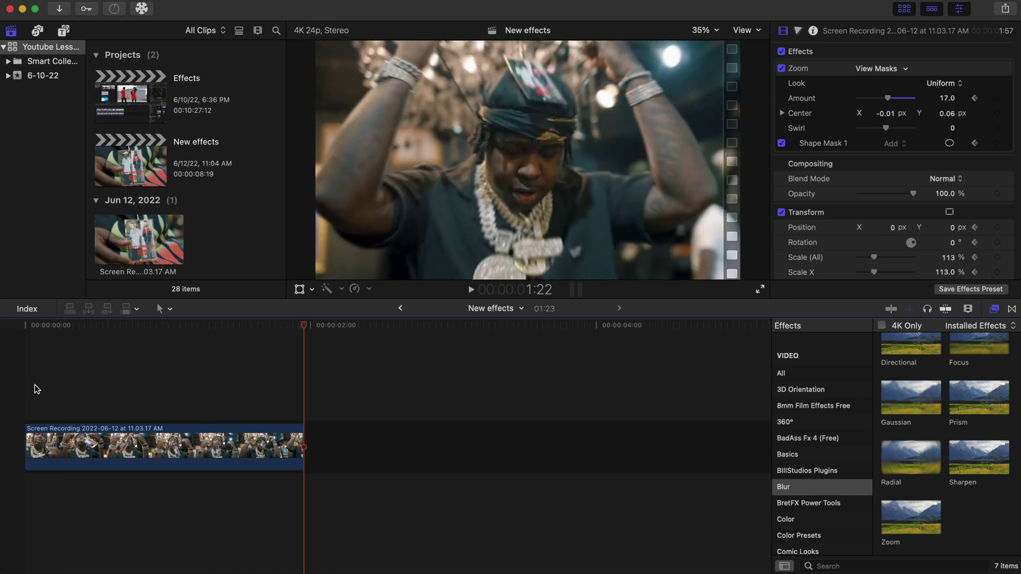
pyautogui.press('Home')
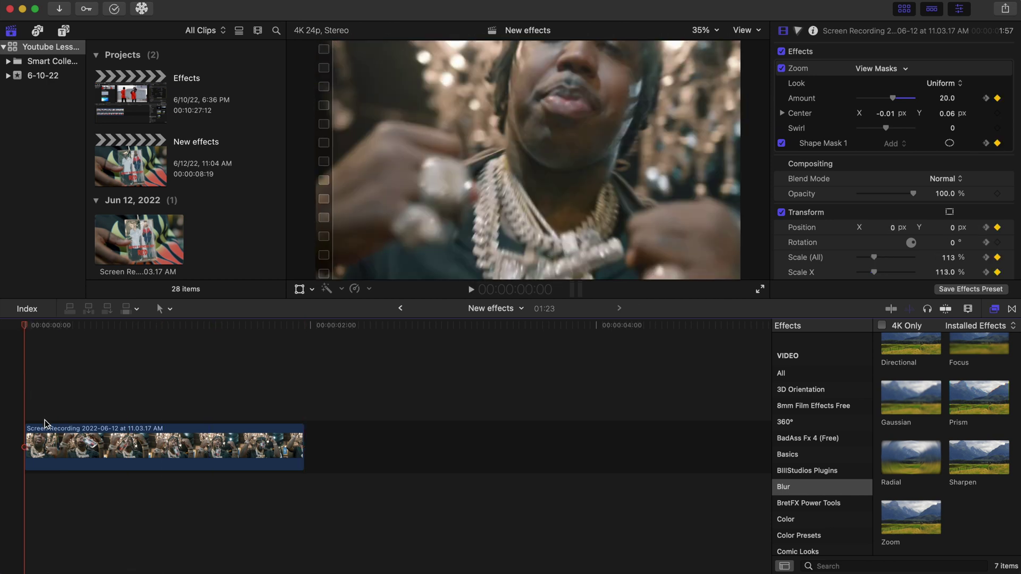
pyautogui.click(53, 443)
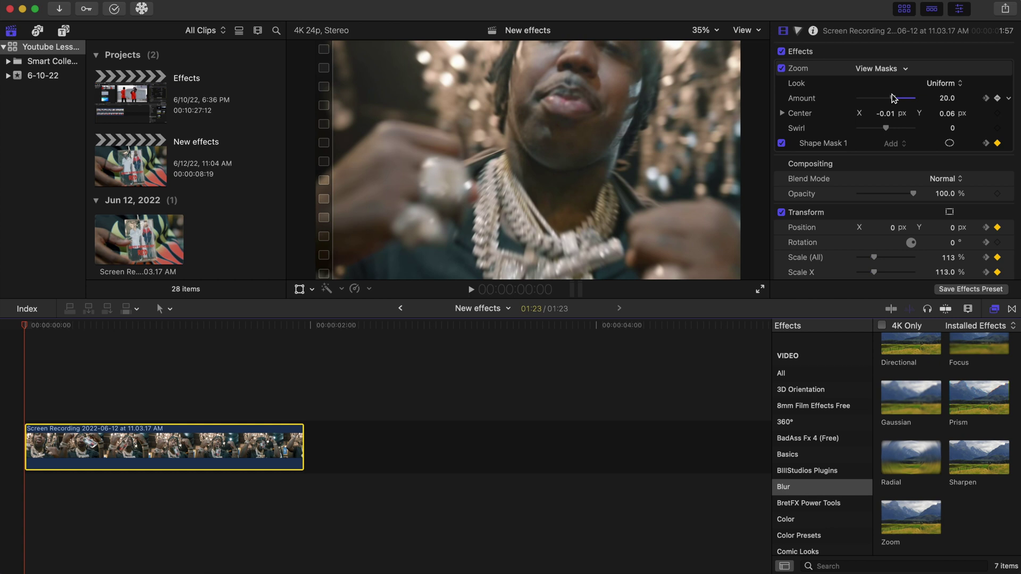
# Raise the Zoom amount to 32 and preview the project from the start.
pyautogui.moveTo(895, 100); pyautogui.dragTo(915, 105)
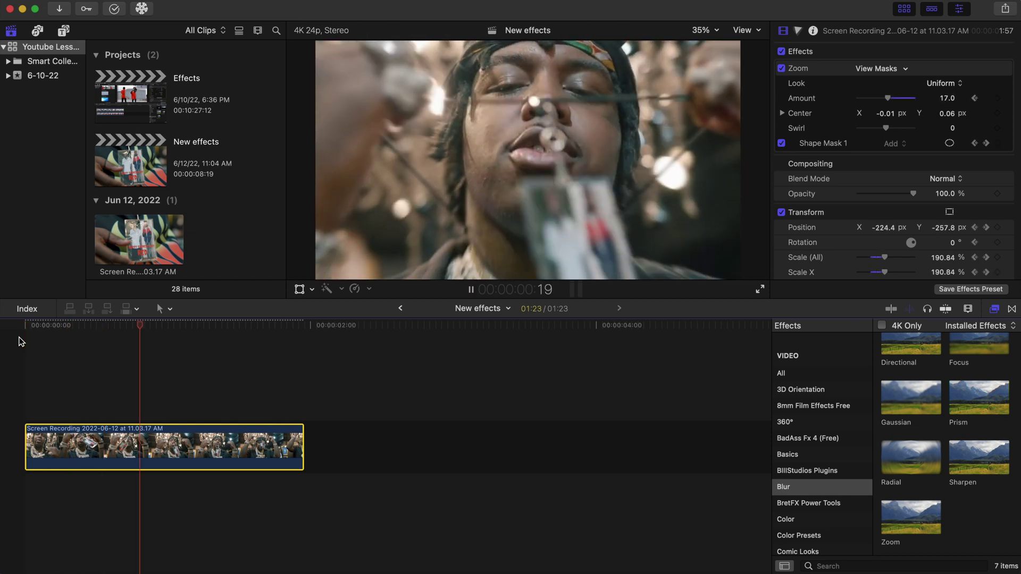
pyautogui.click(21, 342)
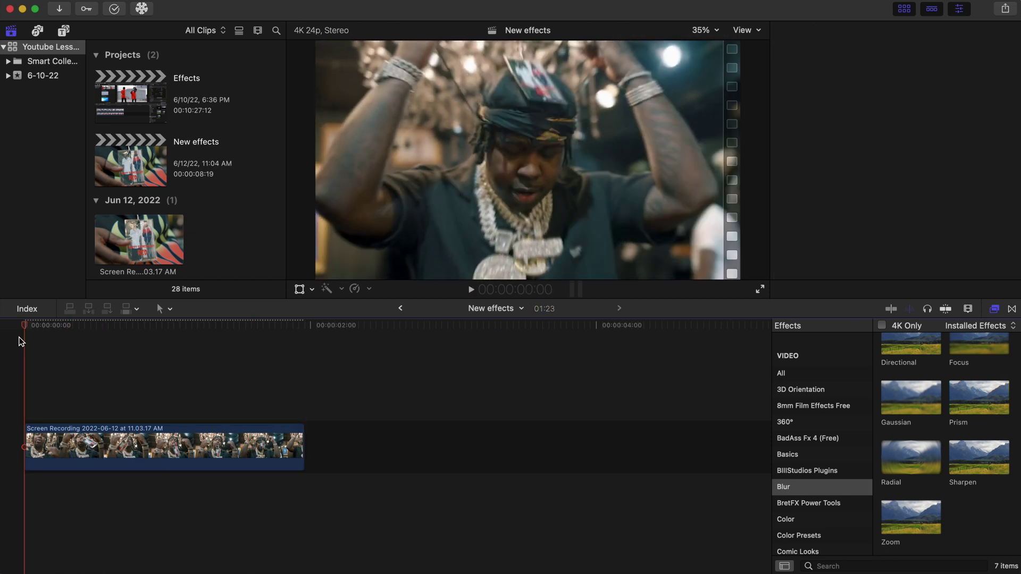
pyautogui.press('space')
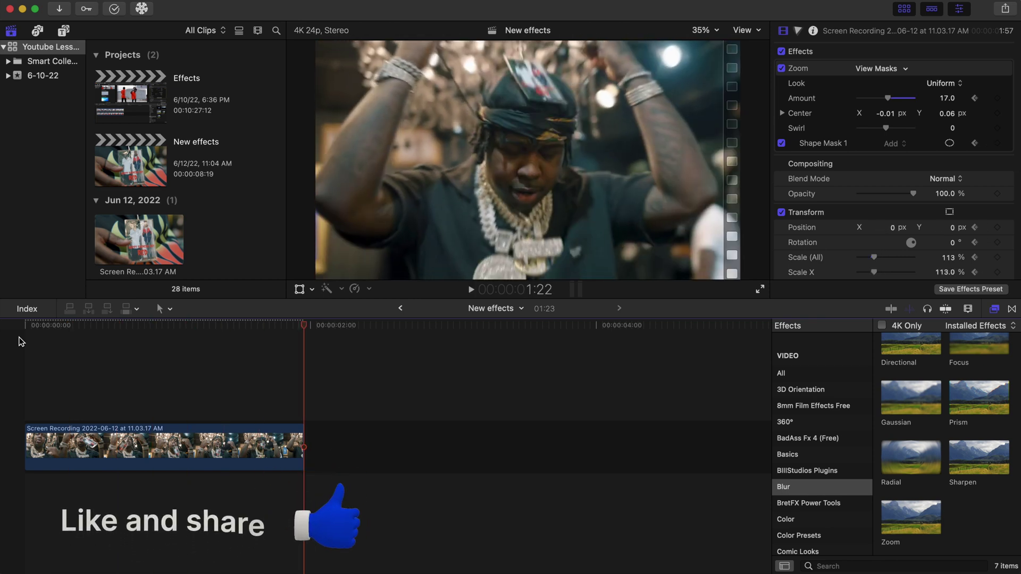
pyautogui.click(20, 341)
pyautogui.press('space')
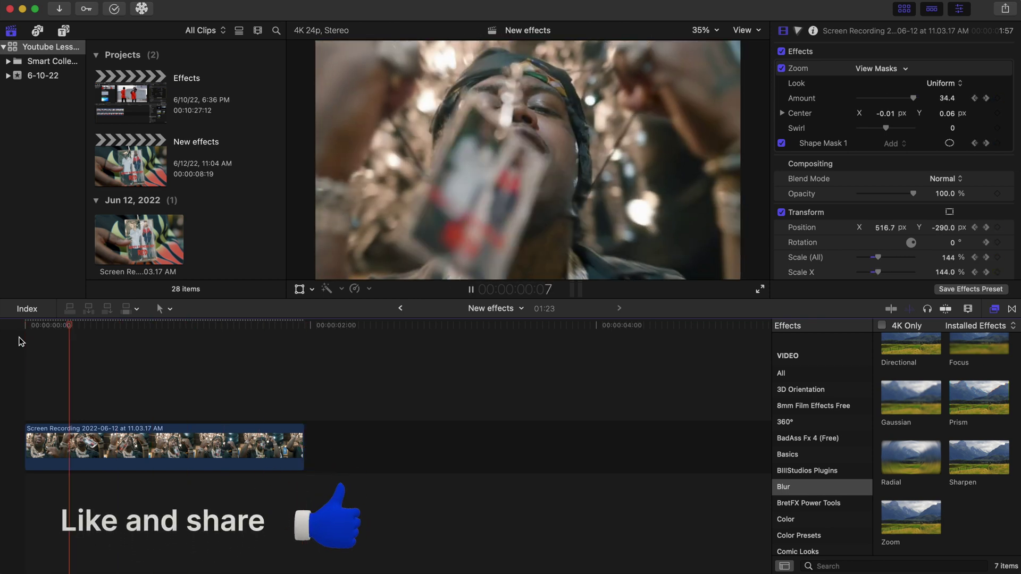
pyautogui.press('space')
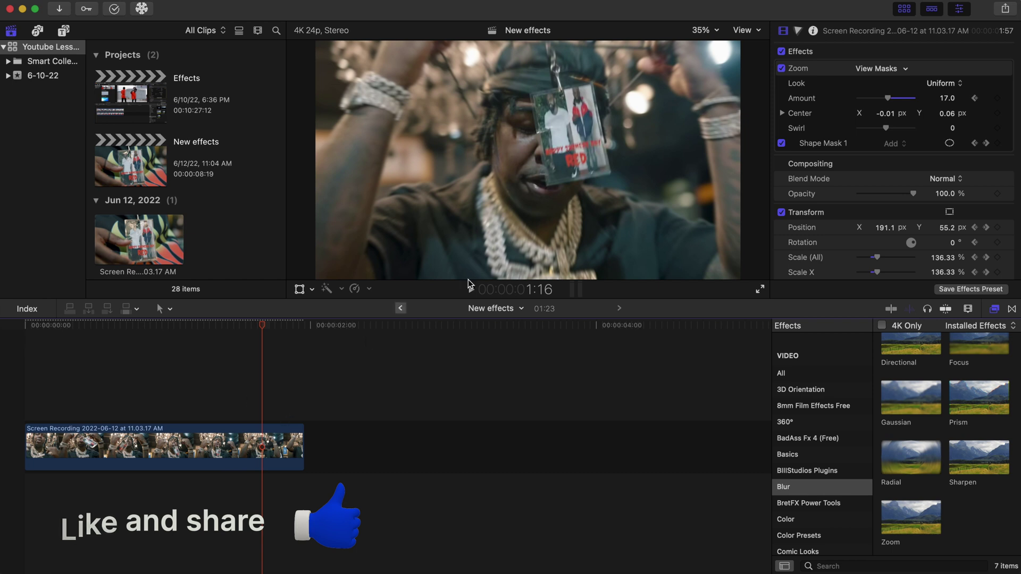
# Raise the Screen Recording clip's starting Zoom amount to about 95 and play the result.
pyautogui.click(23, 399)
pyautogui.click(73, 464)
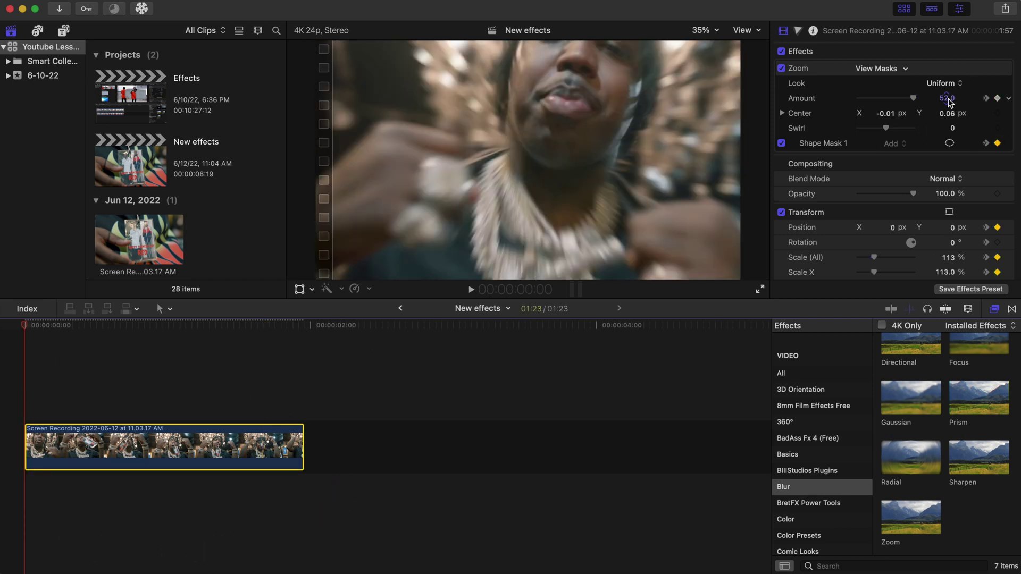
pyautogui.moveTo(947, 104); pyautogui.dragTo(946, 96)
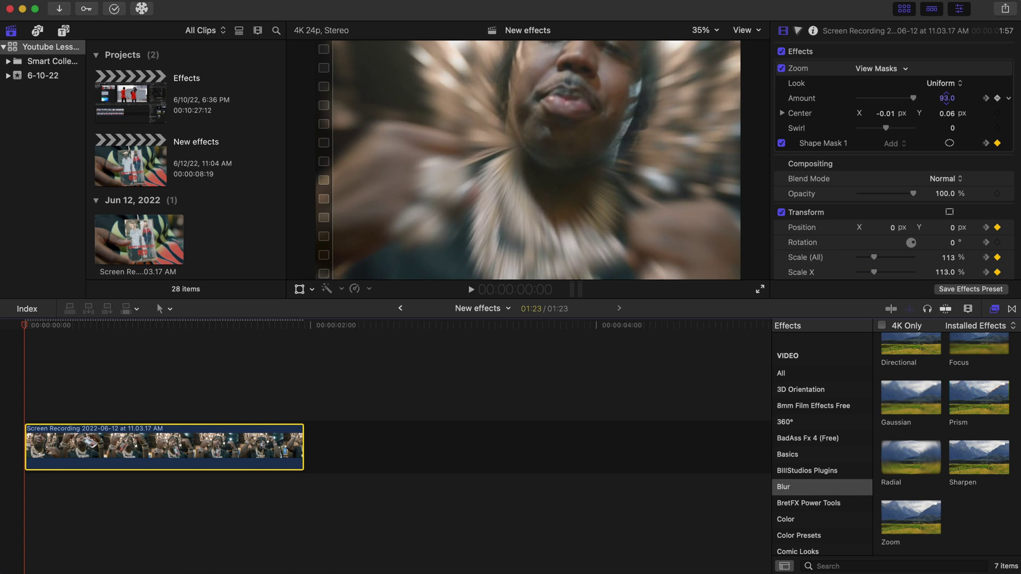
pyautogui.moveTo(946, 97); pyautogui.dragTo(946, 98)
pyautogui.click(17, 384)
pyautogui.press('space')
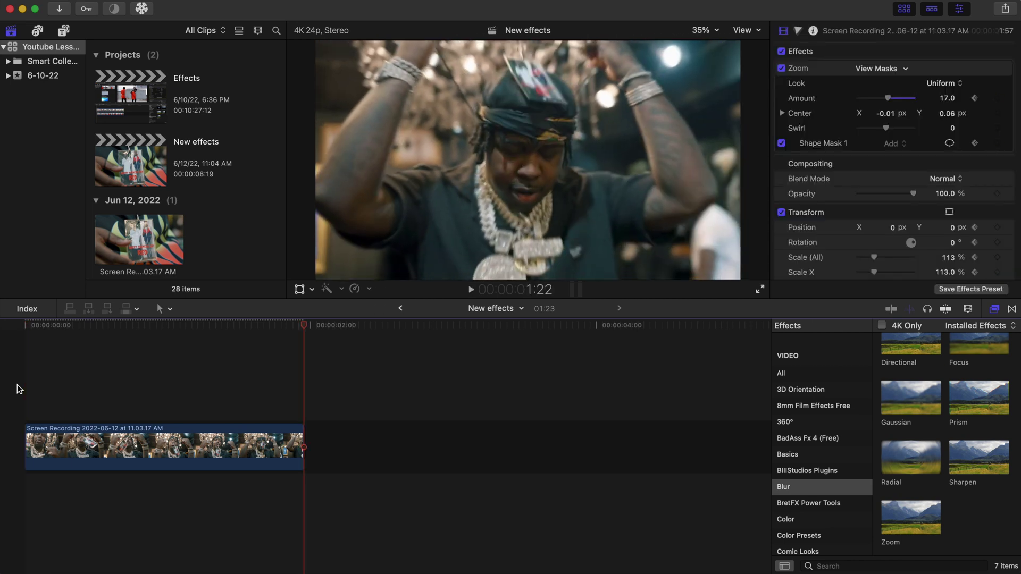
# Play back the Tesla clip, then extend its end by about 5 seconds (+05:23).
pyautogui.press('space')
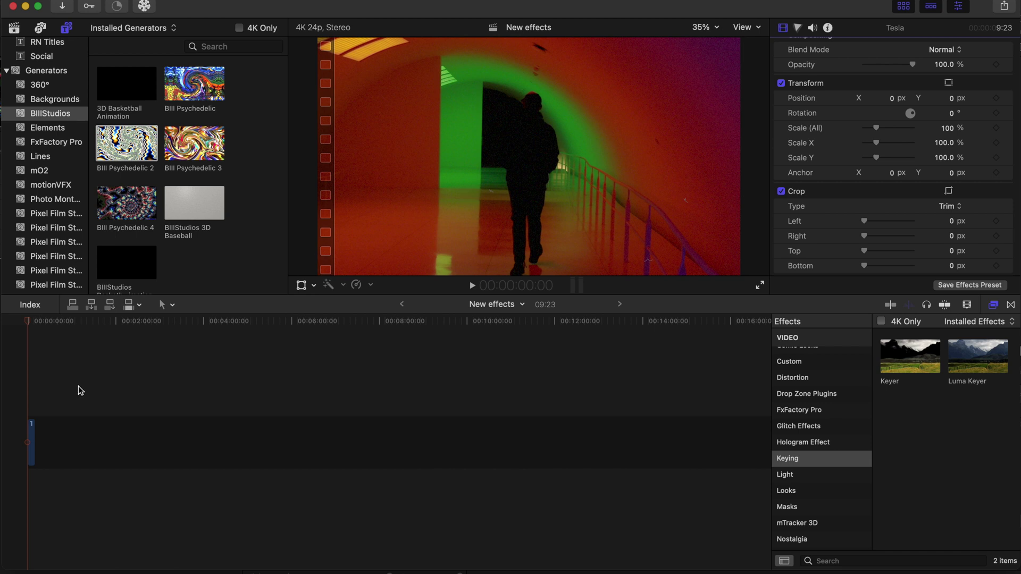
pyautogui.moveTo(26, 389); pyautogui.dragTo(28, 394)
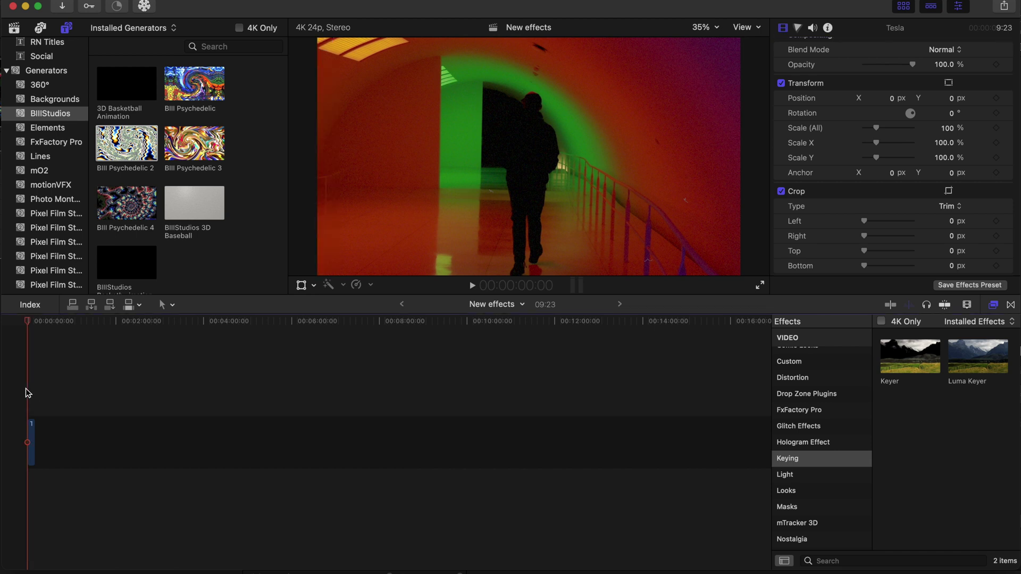
pyautogui.press('space')
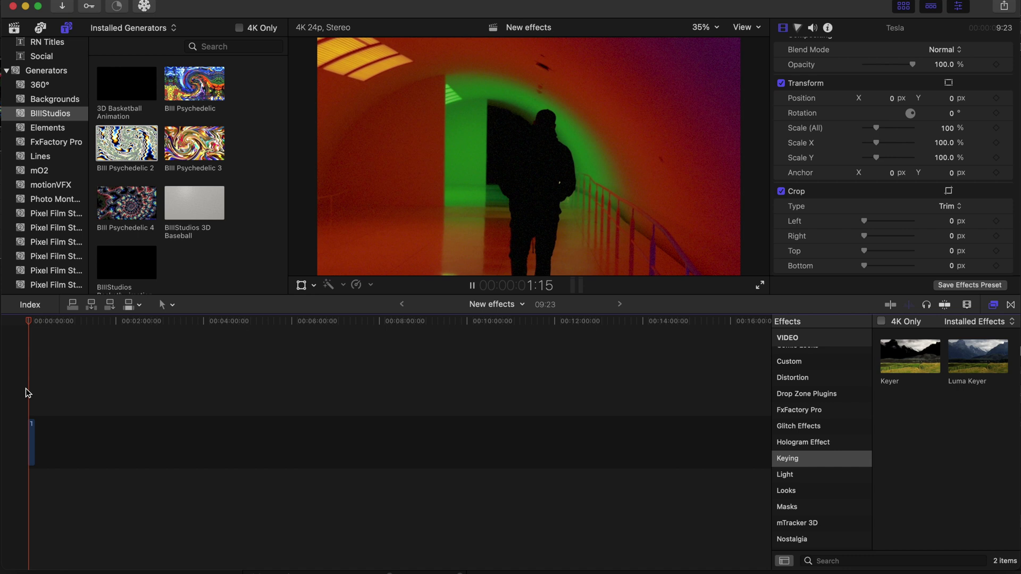
pyautogui.press('space')
pyautogui.press('Home')
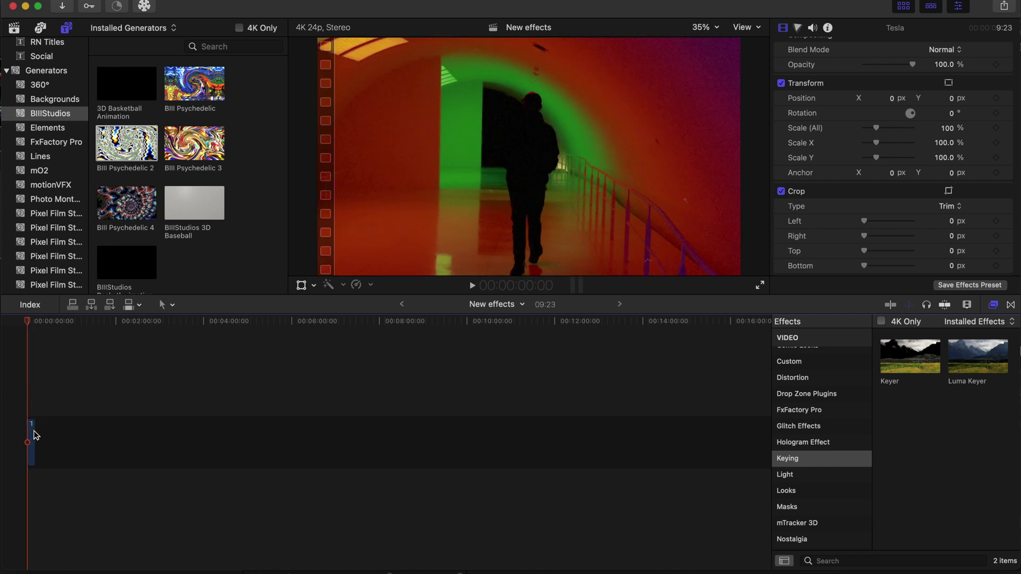
pyautogui.moveTo(35, 434); pyautogui.dragTo(38, 432)
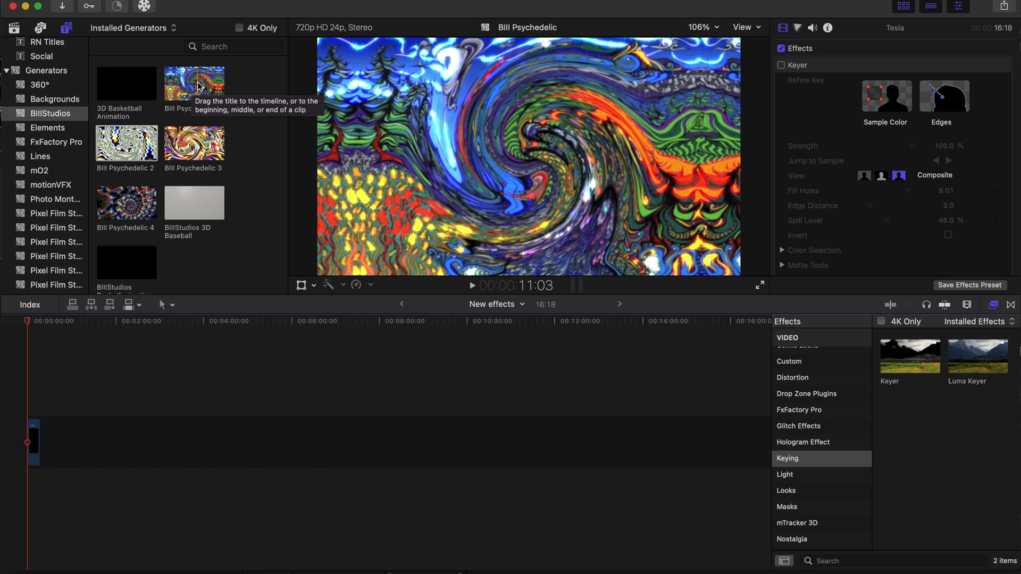
# Place the Bill Psychedelic generator below the Tesla clip and select it.
pyautogui.moveTo(198, 86); pyautogui.dragTo(25, 503)
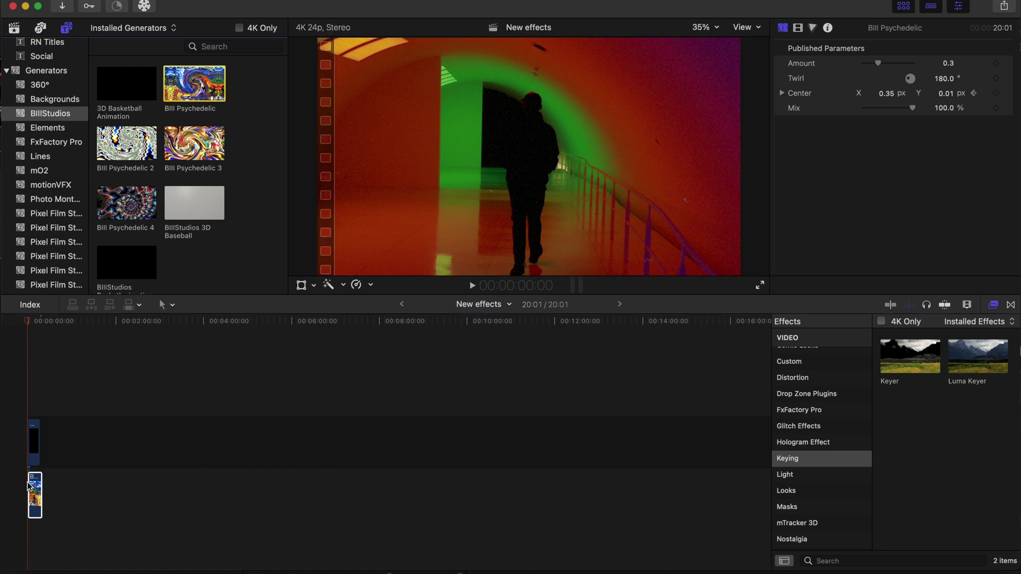
pyautogui.click(30, 484)
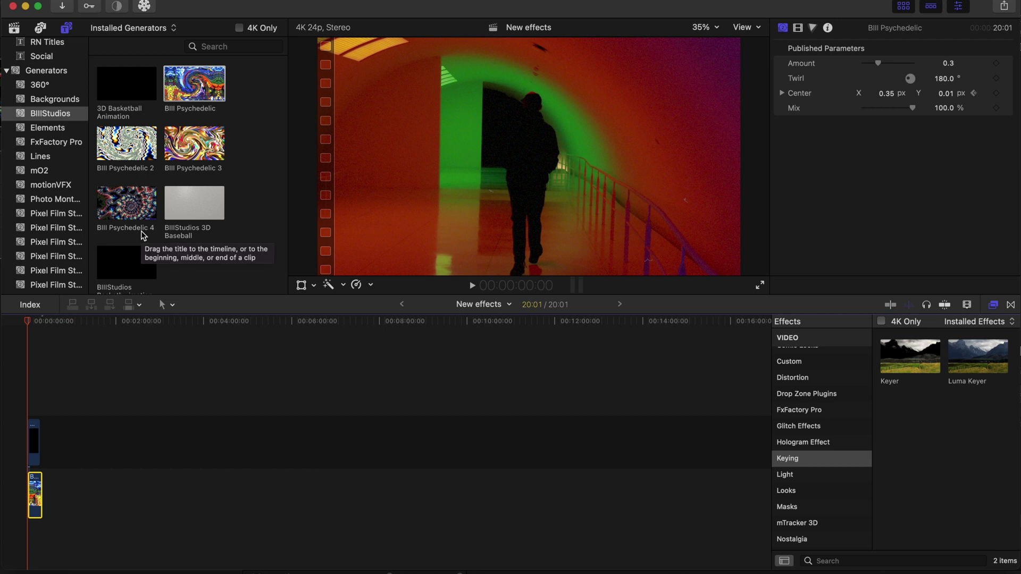
# Zoom the timeline to fit and trim the Tesla clip's end back to 20:01.
pyautogui.click(38, 439)
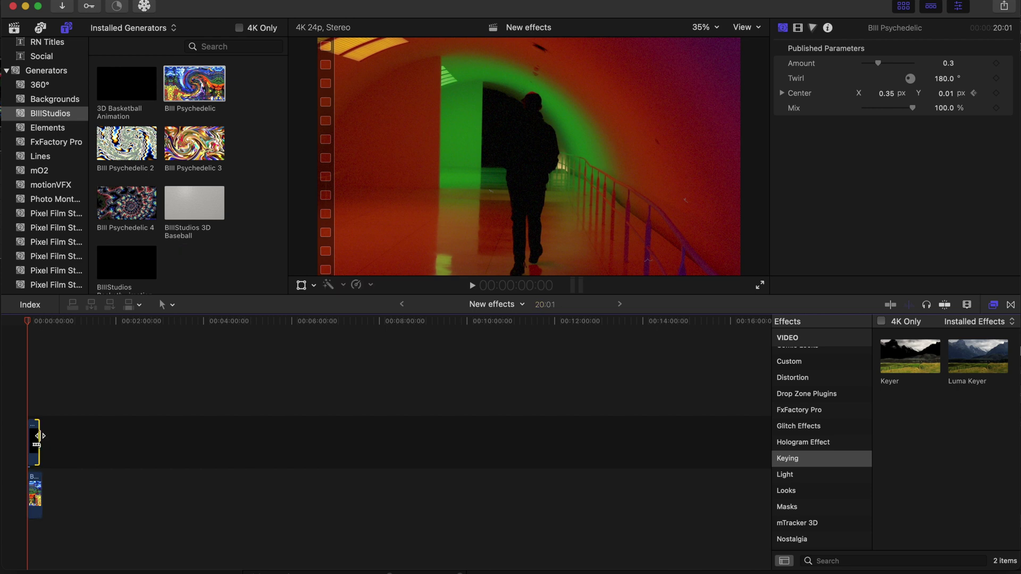
pyautogui.hotkey('shift', 'z')
pyautogui.press('super+minus')
pyautogui.press('super+minus')
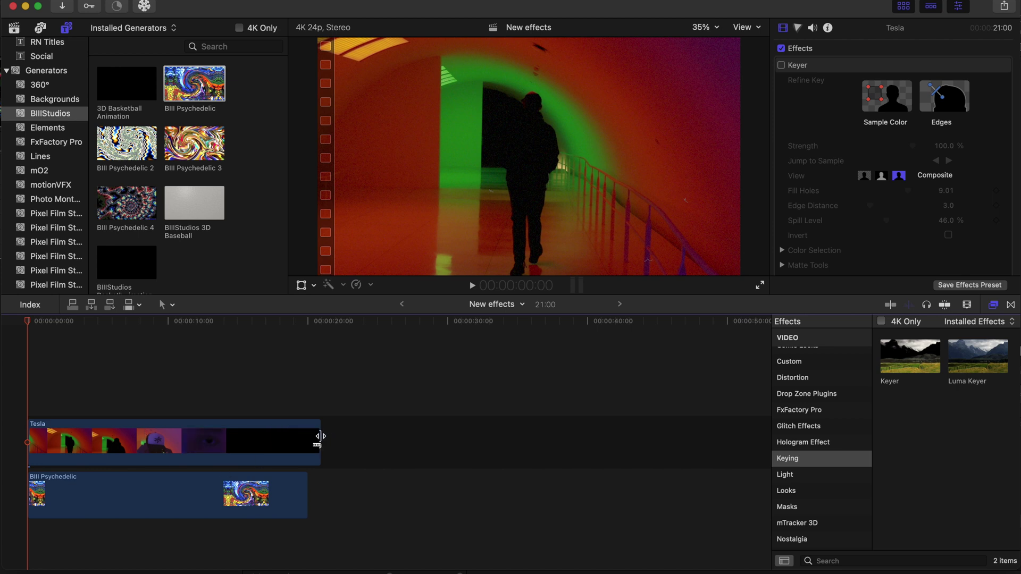
pyautogui.click(312, 437)
pyautogui.moveTo(311, 437)
pyautogui.mouseDown()
pyautogui.moveTo(291, 437)
pyautogui.moveTo(305, 437)
pyautogui.mouseUp()
# Split both the Tesla clip and the Bill Psychedelic generator at 9:21.
pyautogui.click(224, 407)
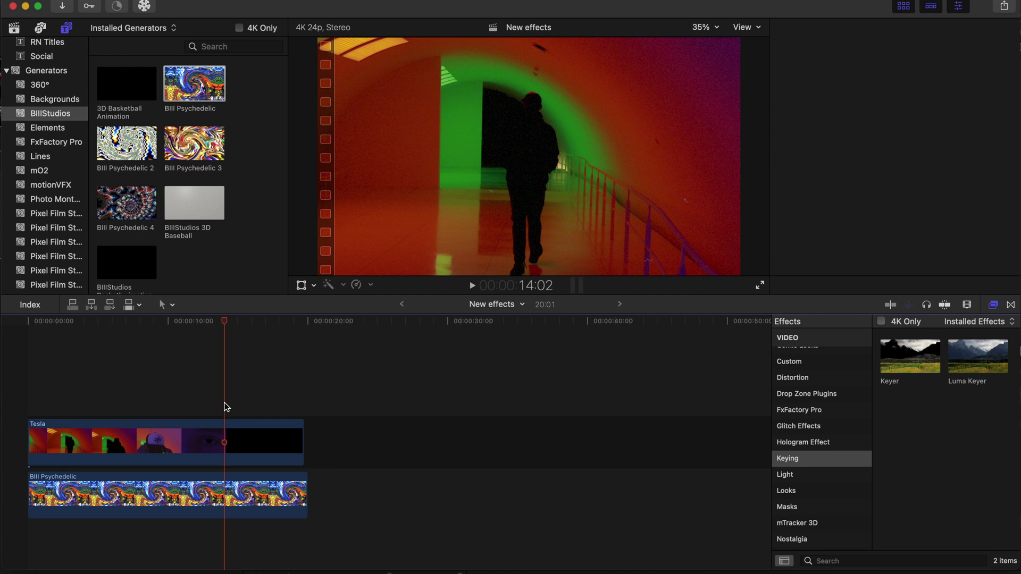
pyautogui.click(182, 409)
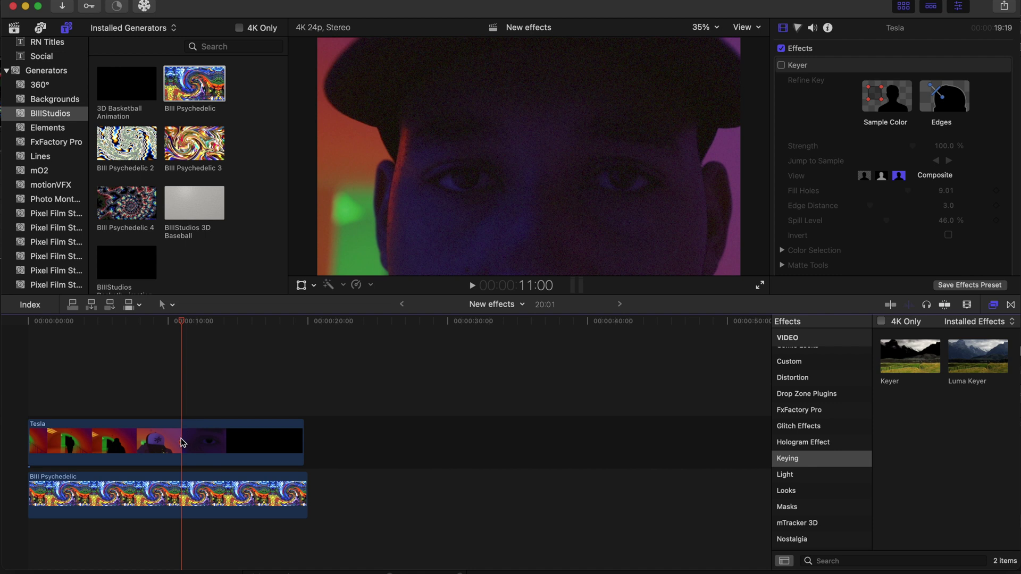
pyautogui.click(167, 415)
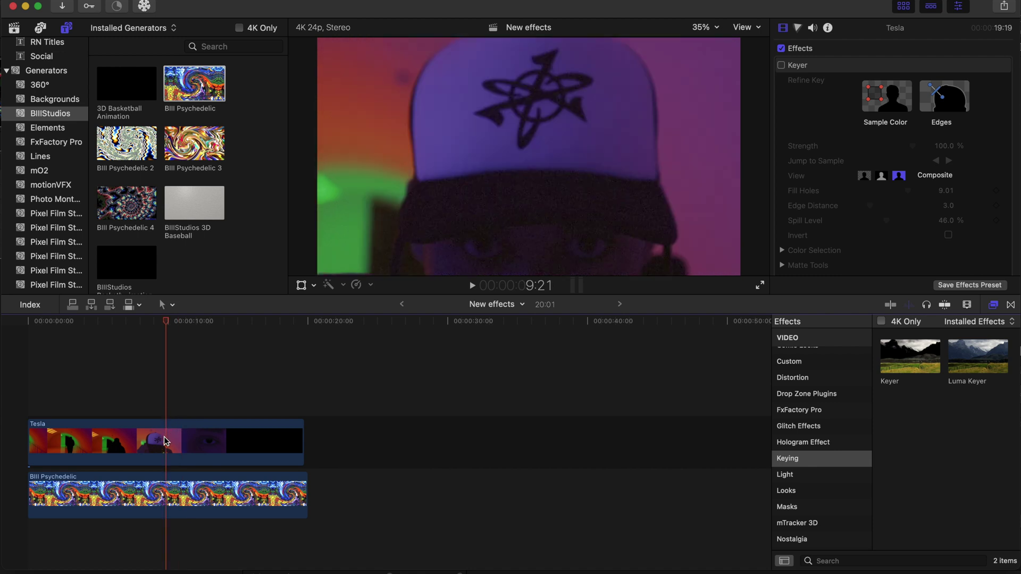
pyautogui.click(166, 441)
pyautogui.press('super+b')
pyautogui.click(173, 485)
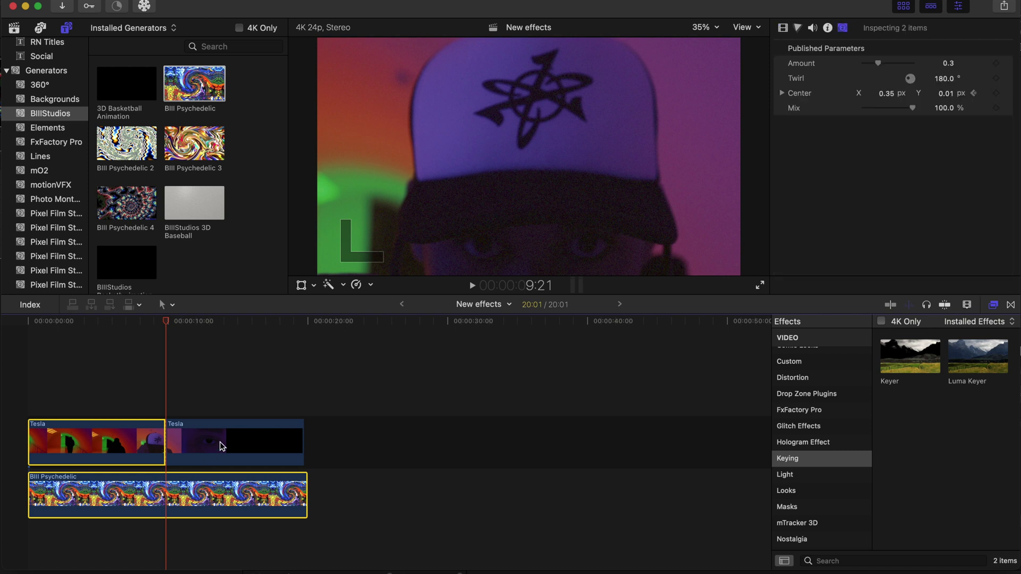
pyautogui.press('super+b')
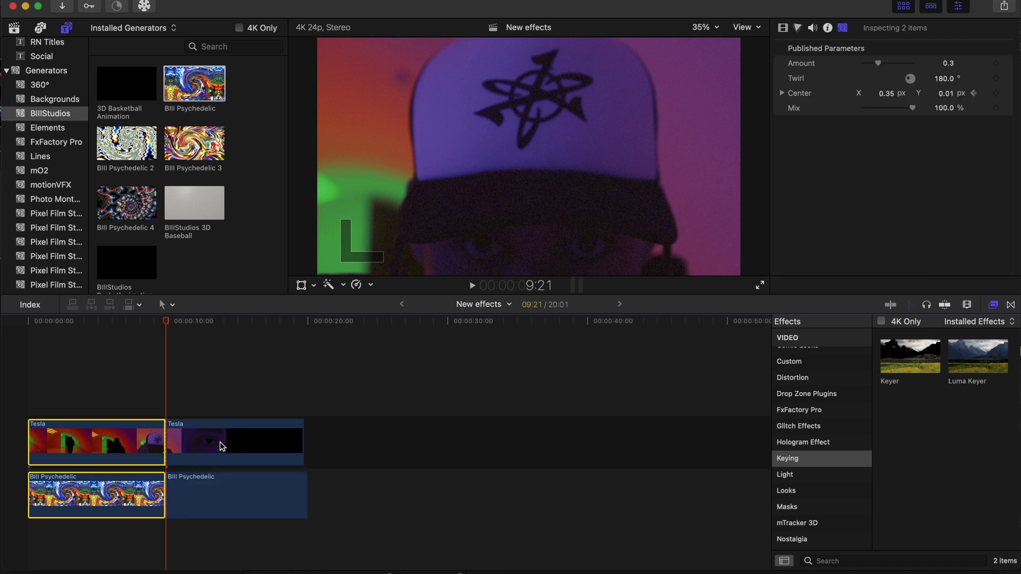
# Delete both clips' portions after 9:21 and return the playhead to the start.
pyautogui.click(221, 487)
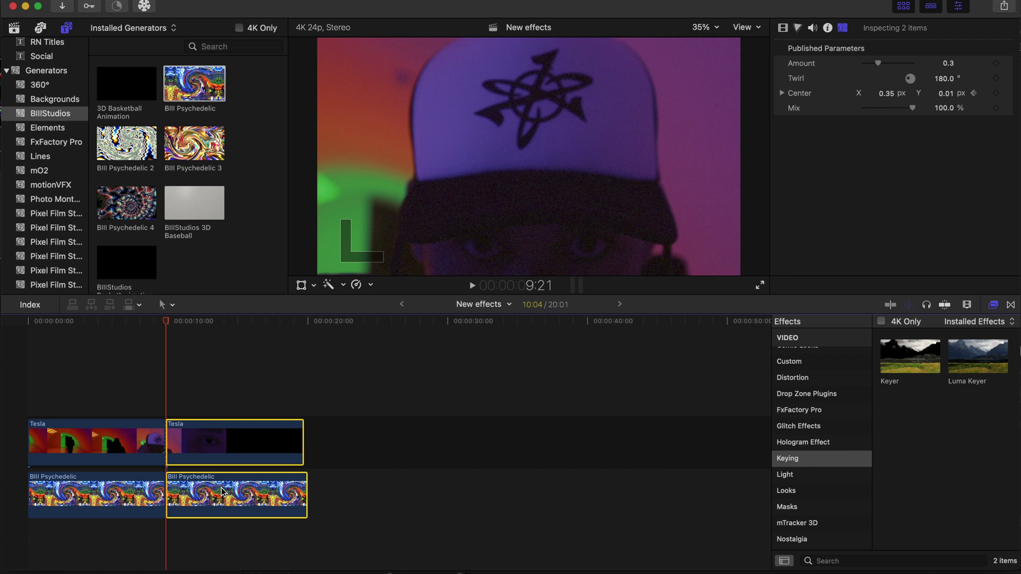
pyautogui.press('Delete')
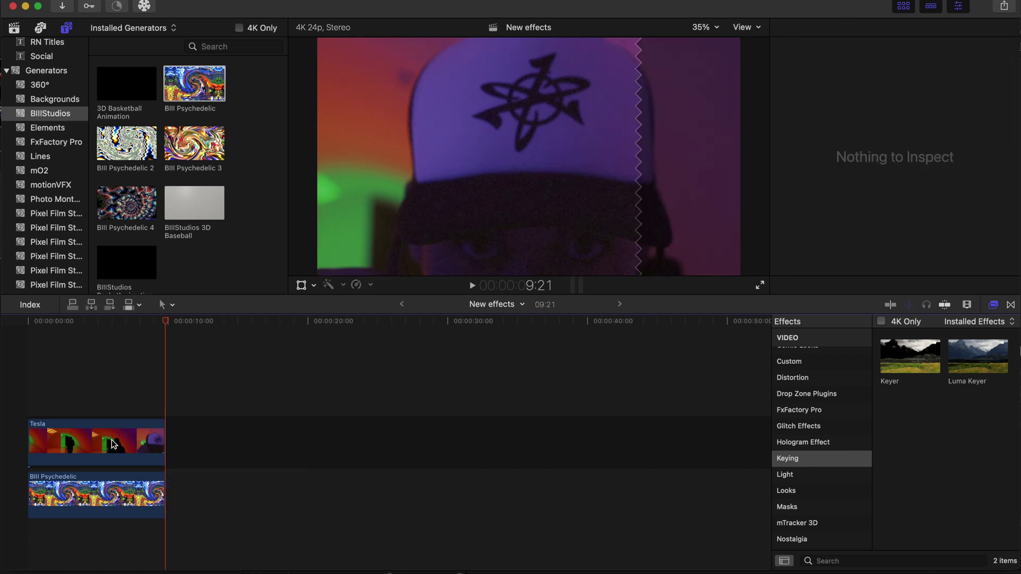
pyautogui.press('Home')
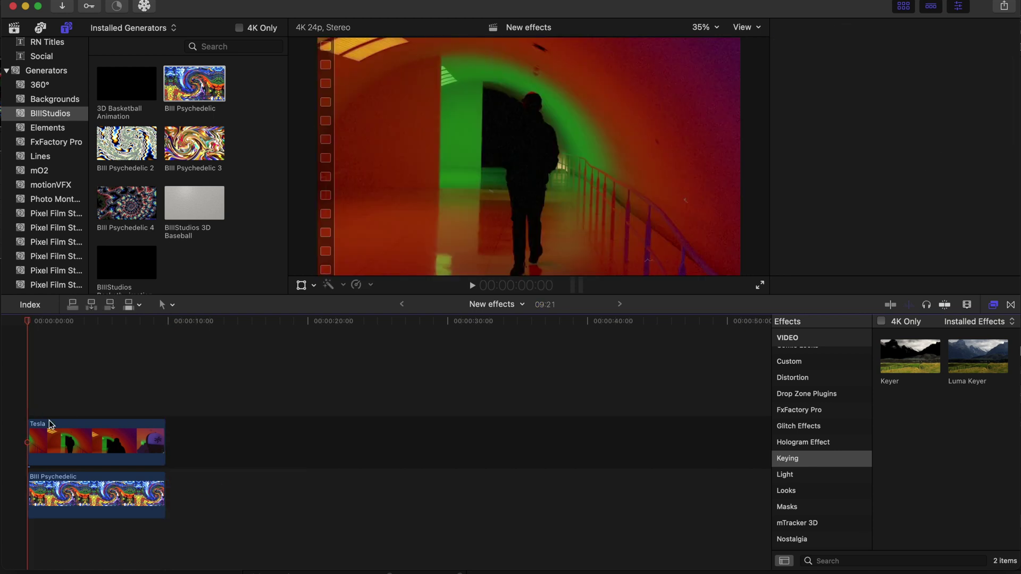
pyautogui.click(65, 443)
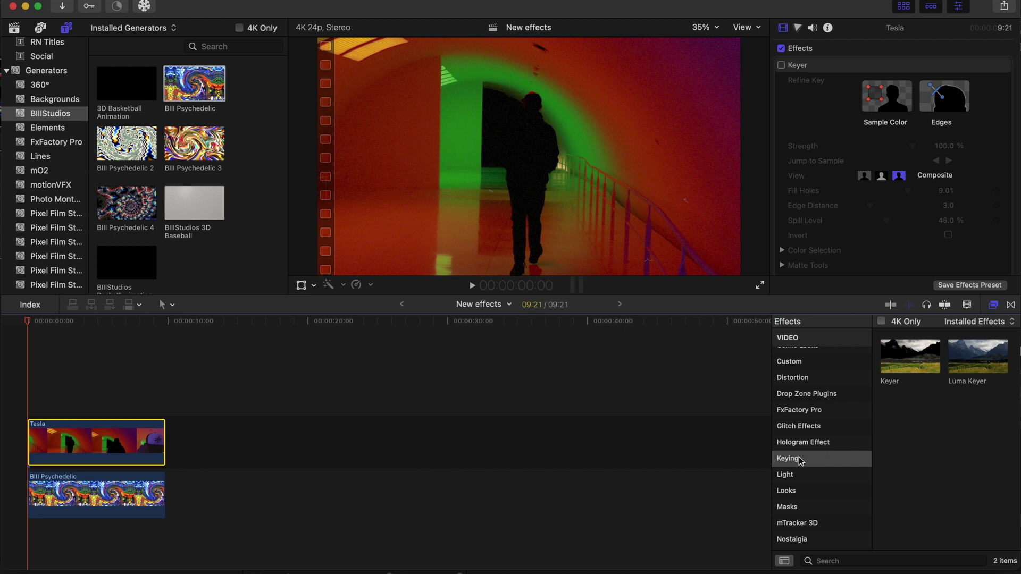
pyautogui.click(911, 355)
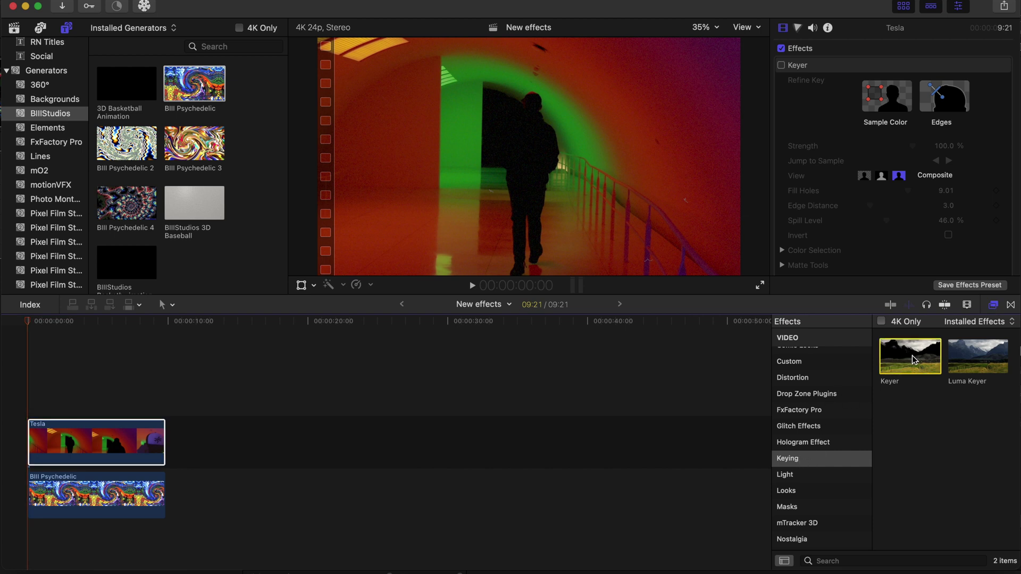
pyautogui.moveTo(911, 355); pyautogui.dragTo(128, 449)
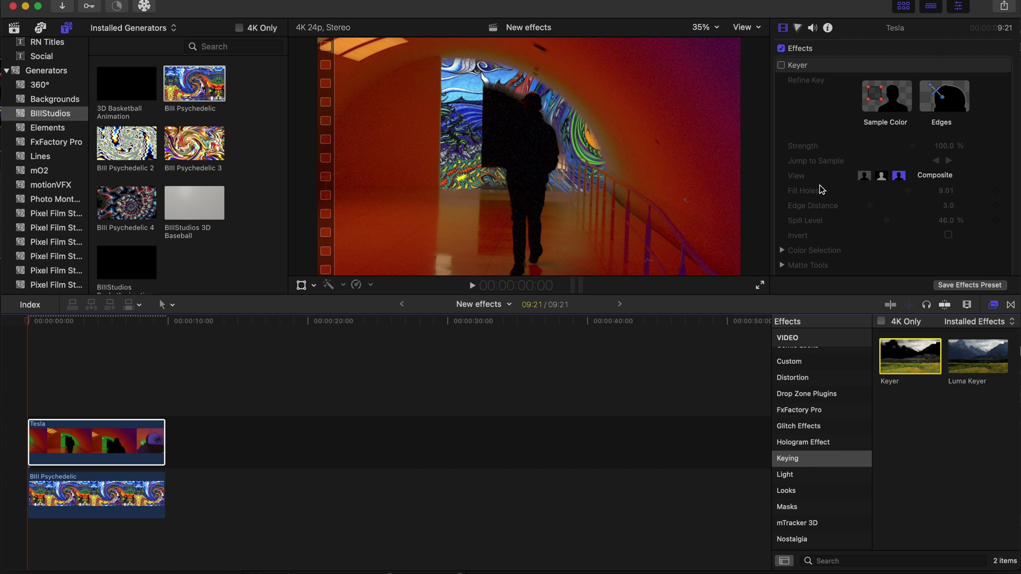
pyautogui.scroll(-5, 822, 190)
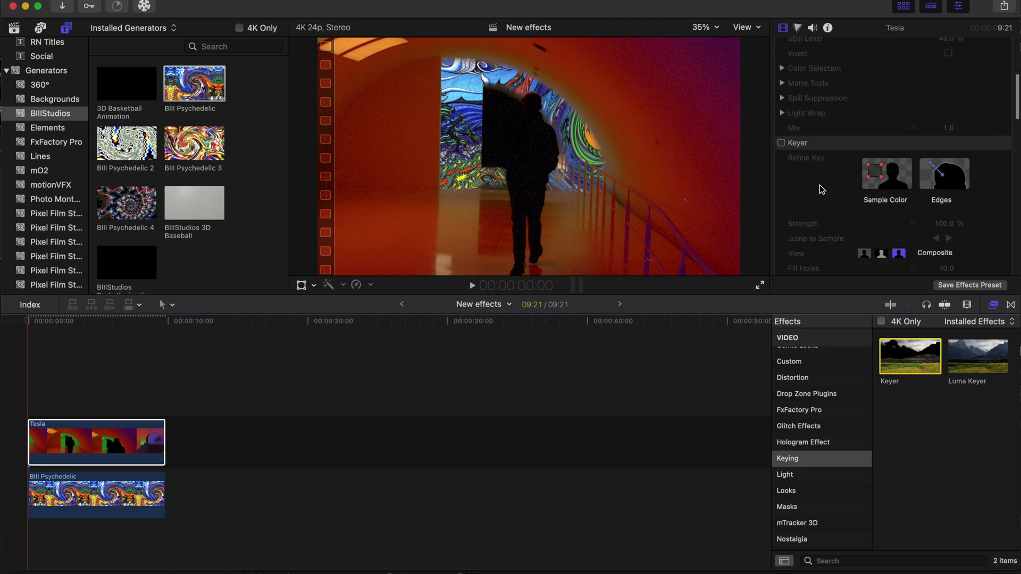
pyautogui.scroll(-5, 821, 189)
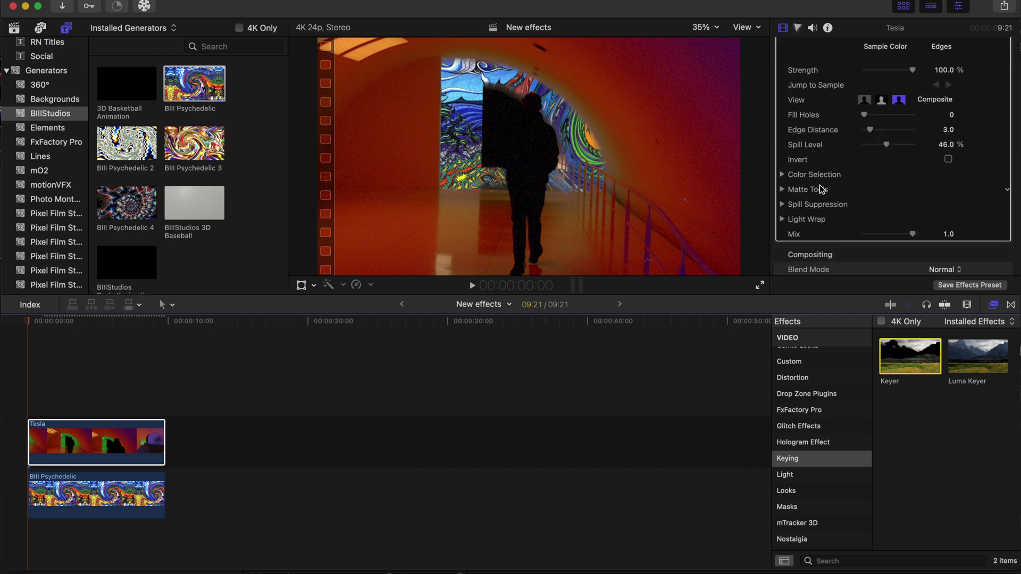
pyautogui.scroll(2, 821, 189)
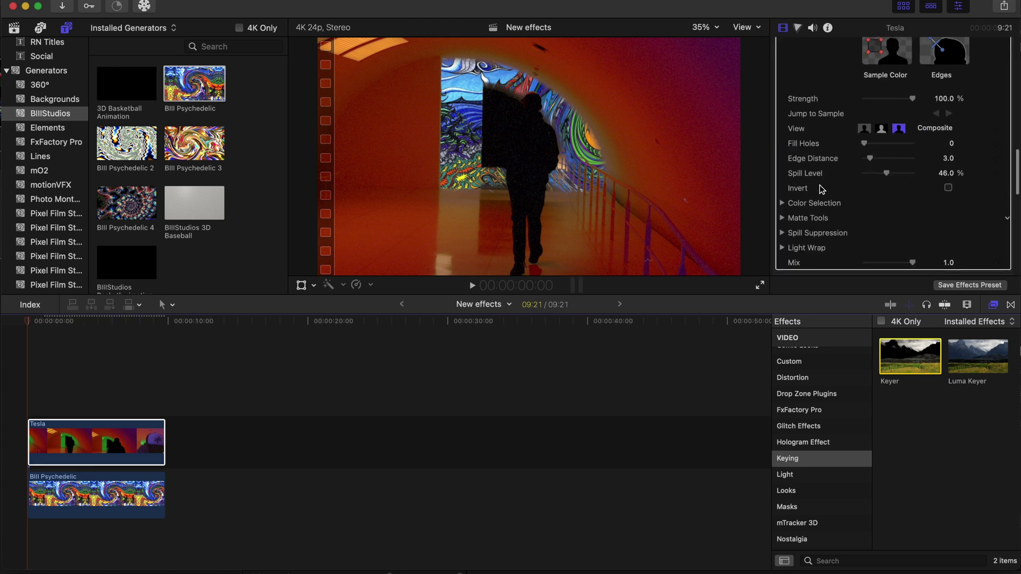
pyautogui.click(30, 394)
pyautogui.press('space')
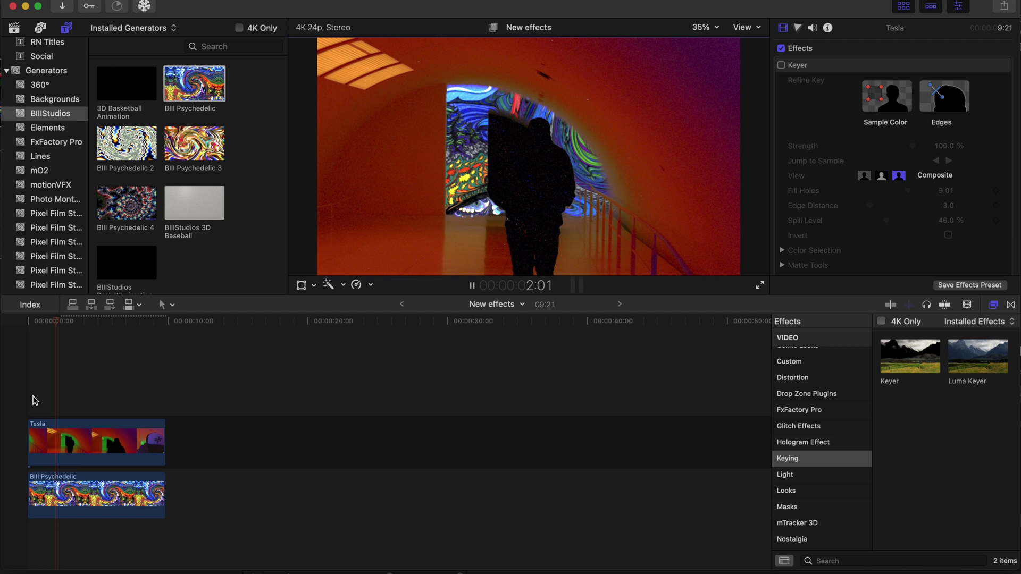
pyautogui.press('space')
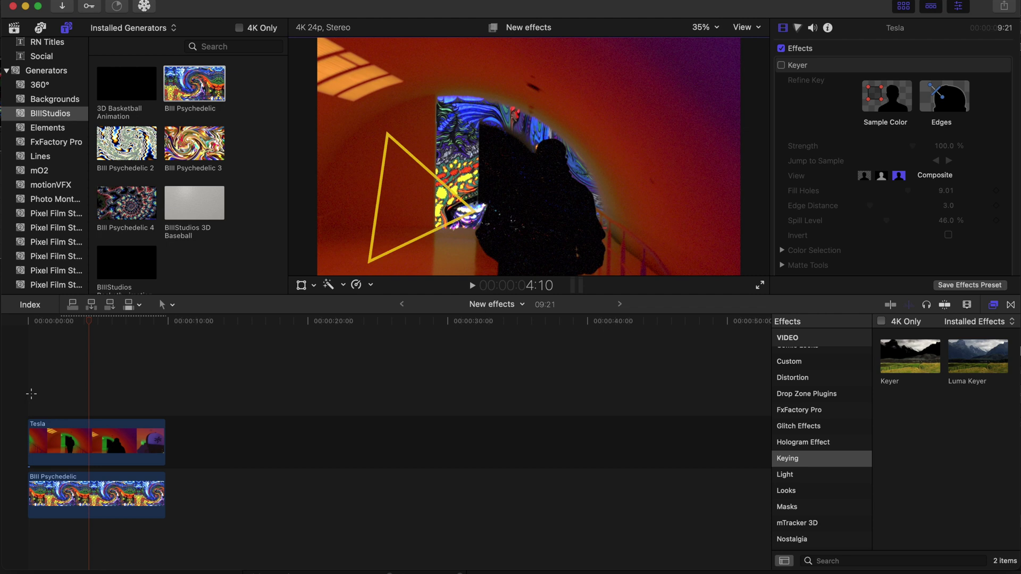
pyautogui.click(30, 397)
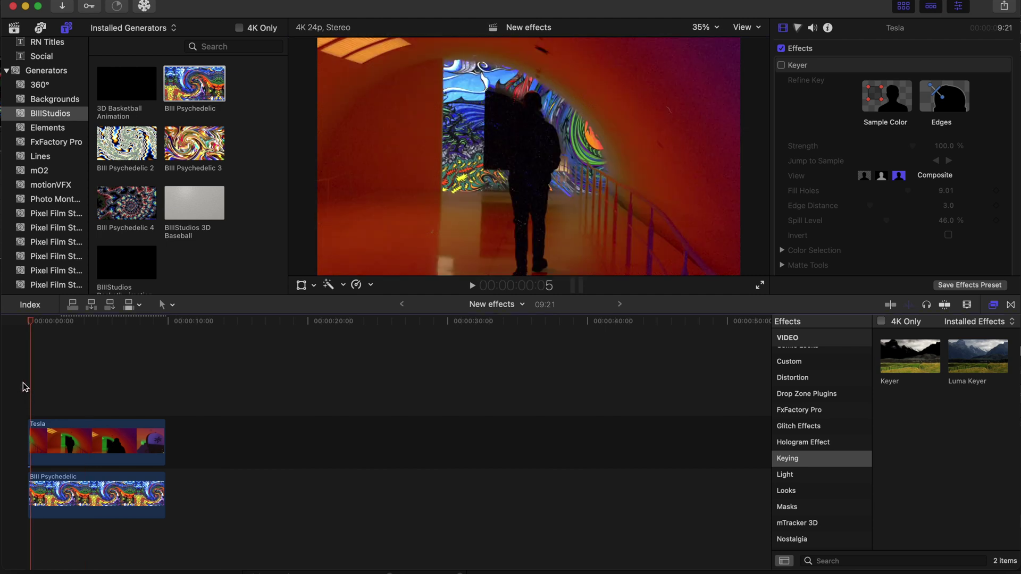
# Set the Tesla clip's Keyer Fill Holes to 10.0.
pyautogui.click(25, 324)
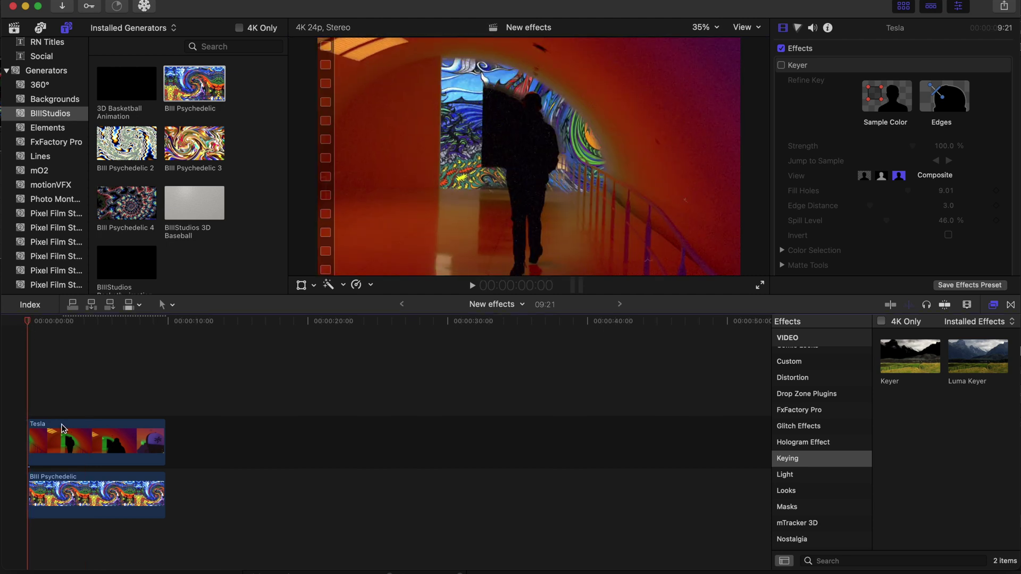
pyautogui.click(68, 441)
pyautogui.scroll(-5, 824, 175)
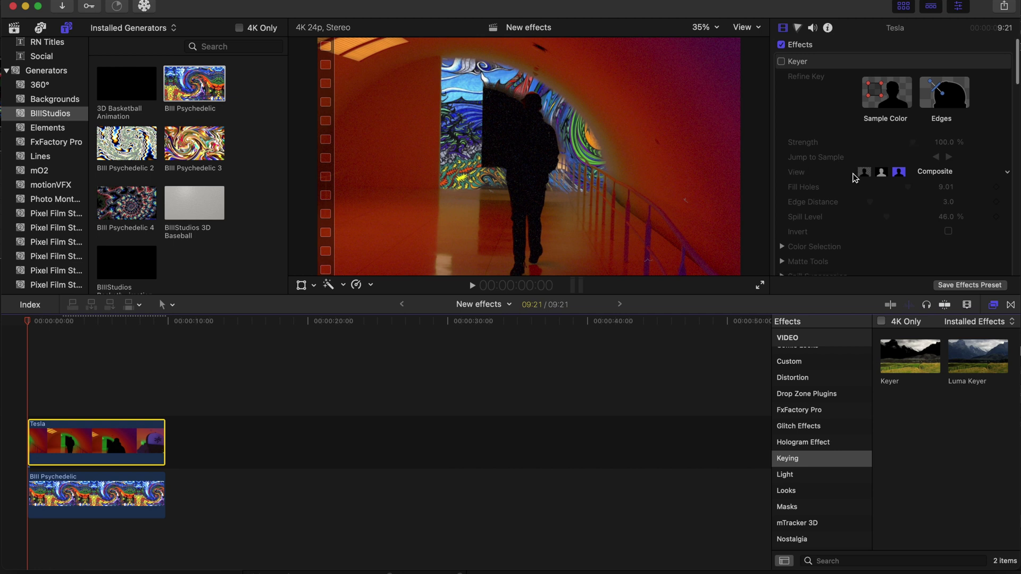
pyautogui.scroll(-3, 854, 177)
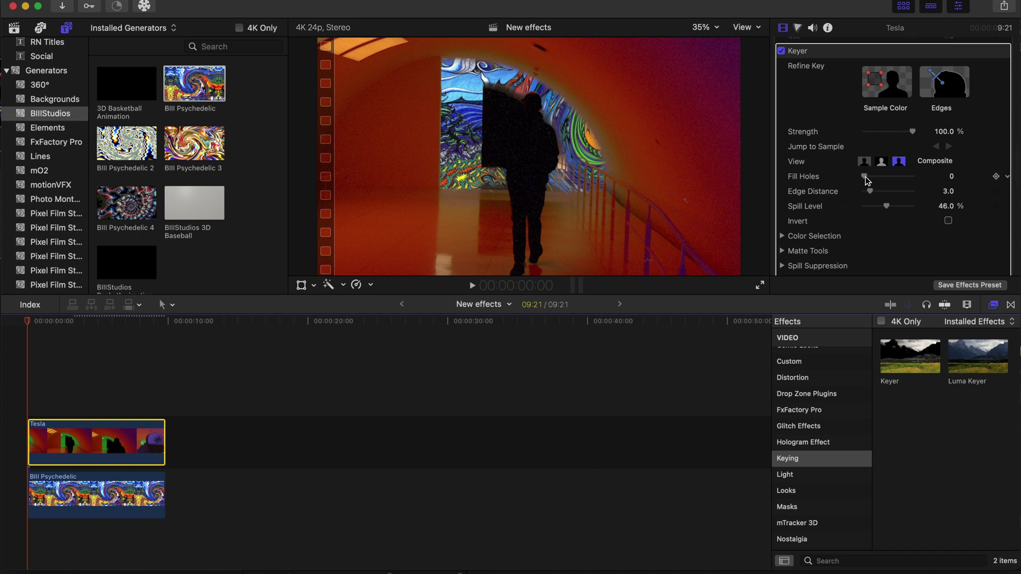
pyautogui.moveTo(865, 179); pyautogui.dragTo(930, 188)
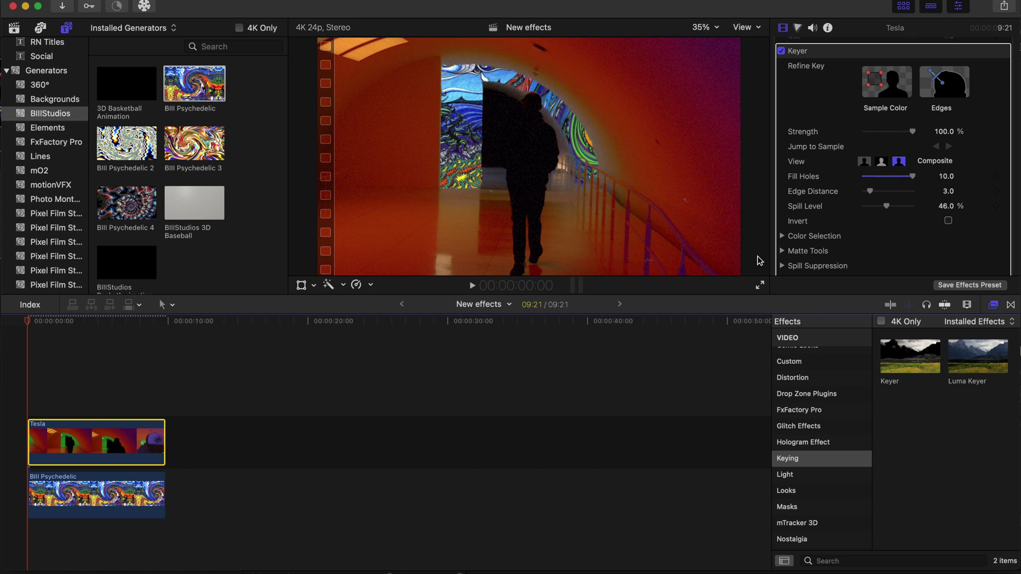
# Play the composite from the start to check the filled matte.
pyautogui.click(20, 401)
pyautogui.press('space')
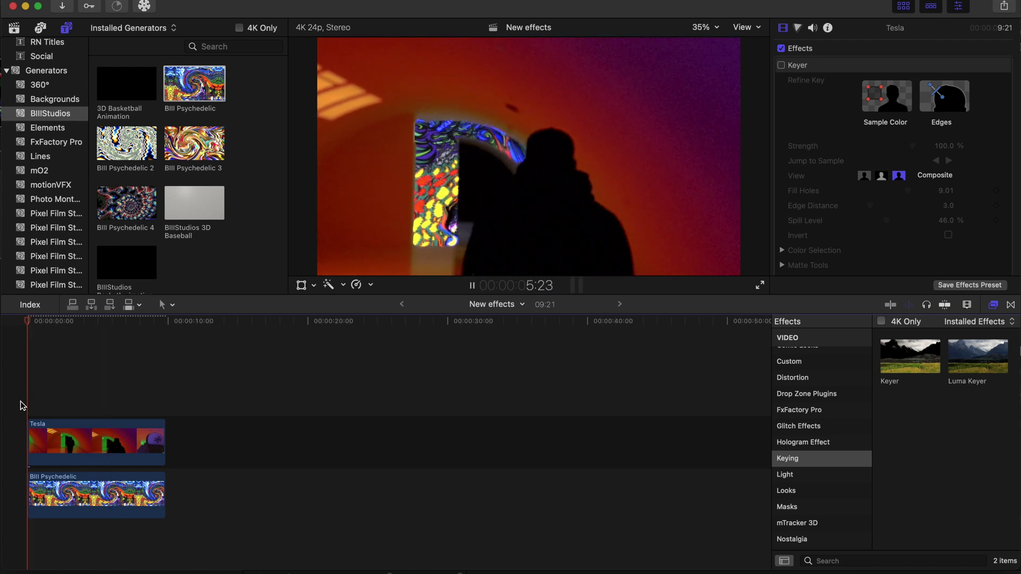
pyautogui.press('Home')
# Keyframe the Bill Psychedelic generator's Center at the start and shift Center X left near its end.
pyautogui.click(53, 496)
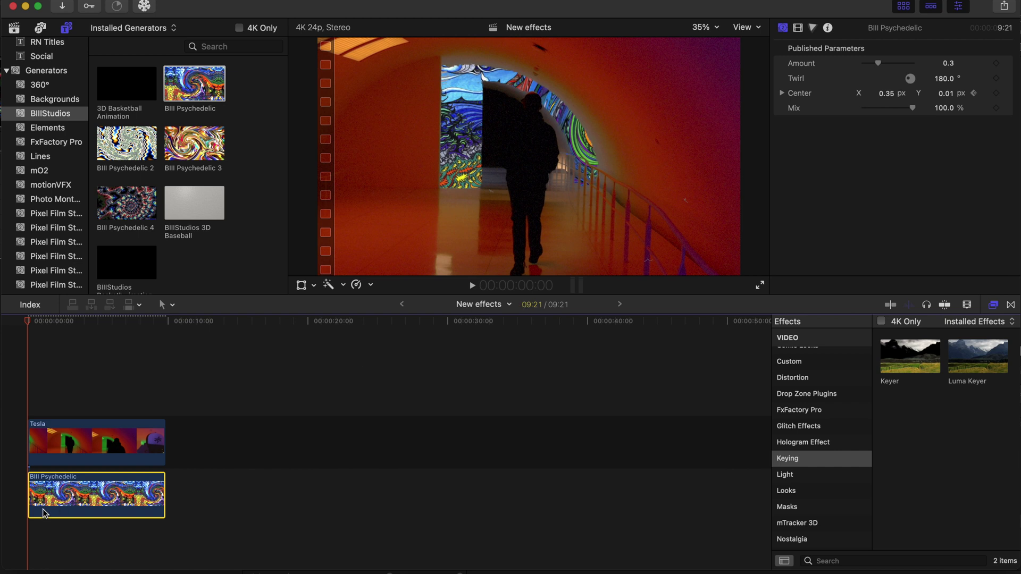
pyautogui.click(996, 93)
pyautogui.click(109, 321)
pyautogui.moveTo(117, 349); pyautogui.dragTo(156, 351)
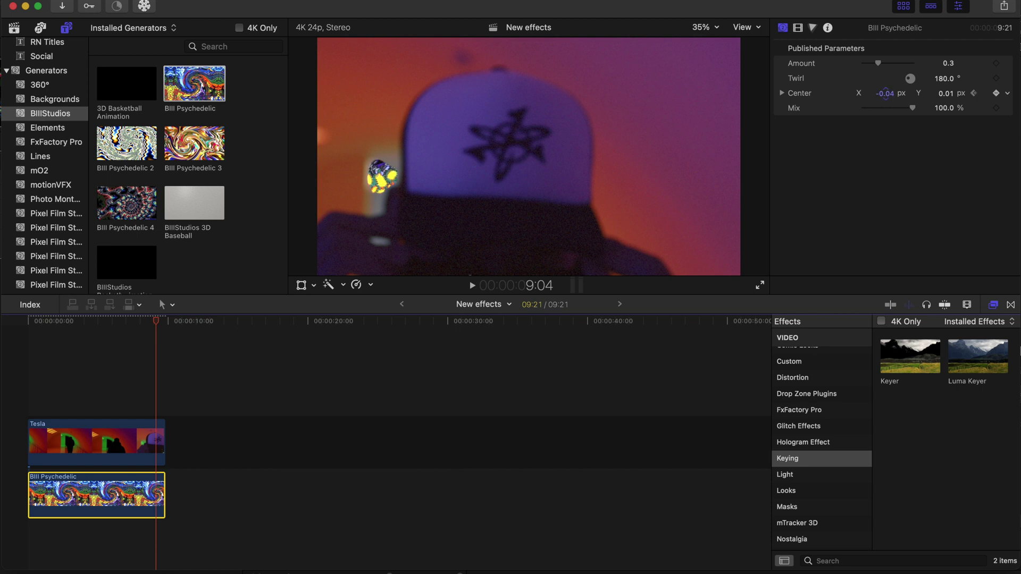
pyautogui.moveTo(885, 93); pyautogui.dragTo(883, 93)
# Play the animated composite from the start, then reselect the Bill Psychedelic generator.
pyautogui.click(19, 400)
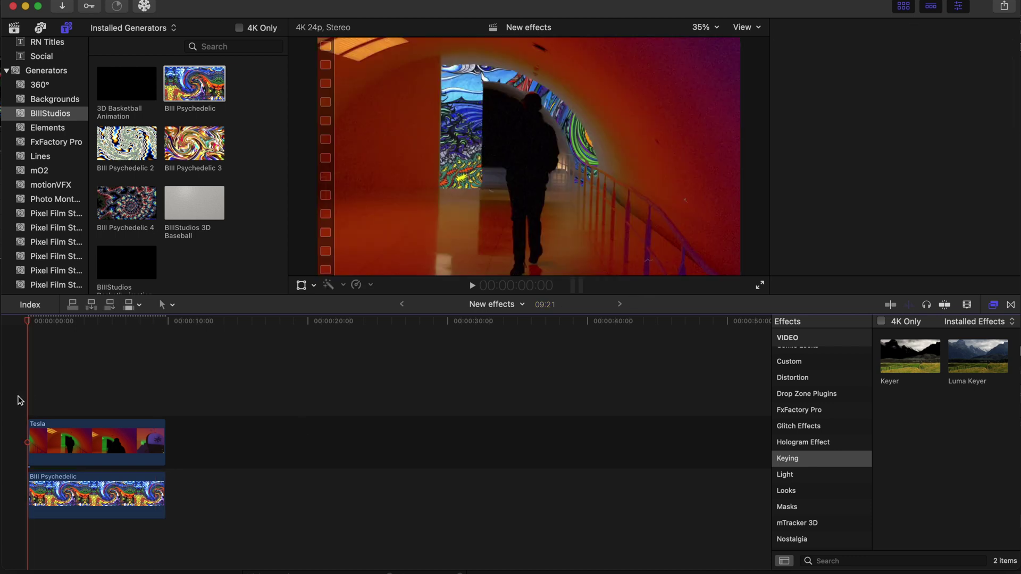
pyautogui.press('space')
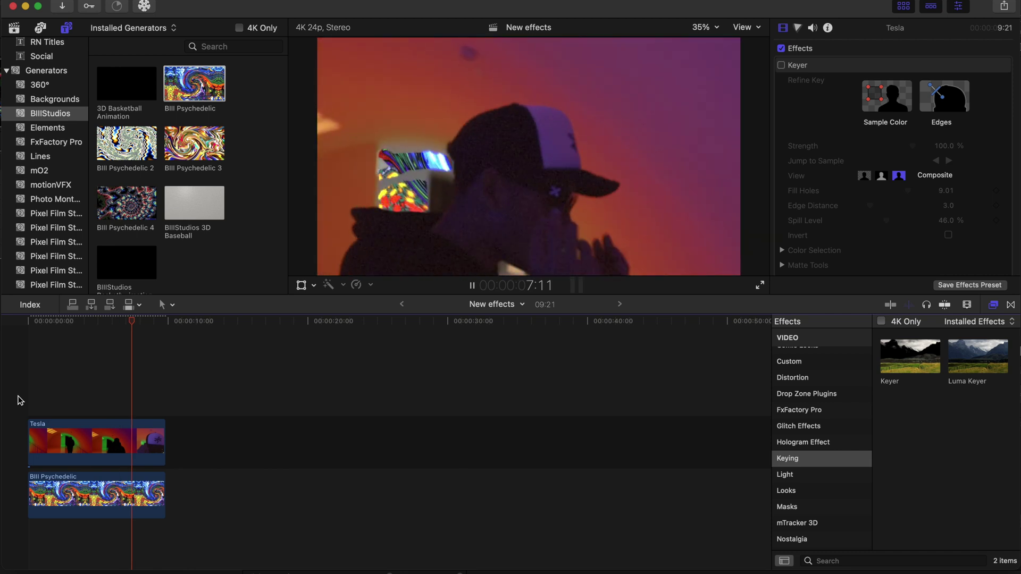
pyautogui.press('space')
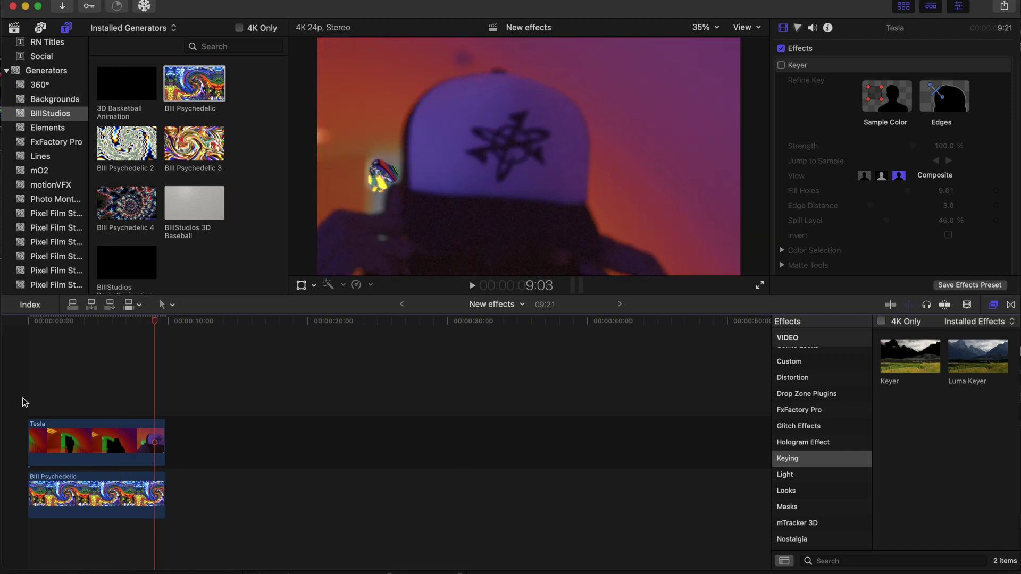
pyautogui.click(23, 399)
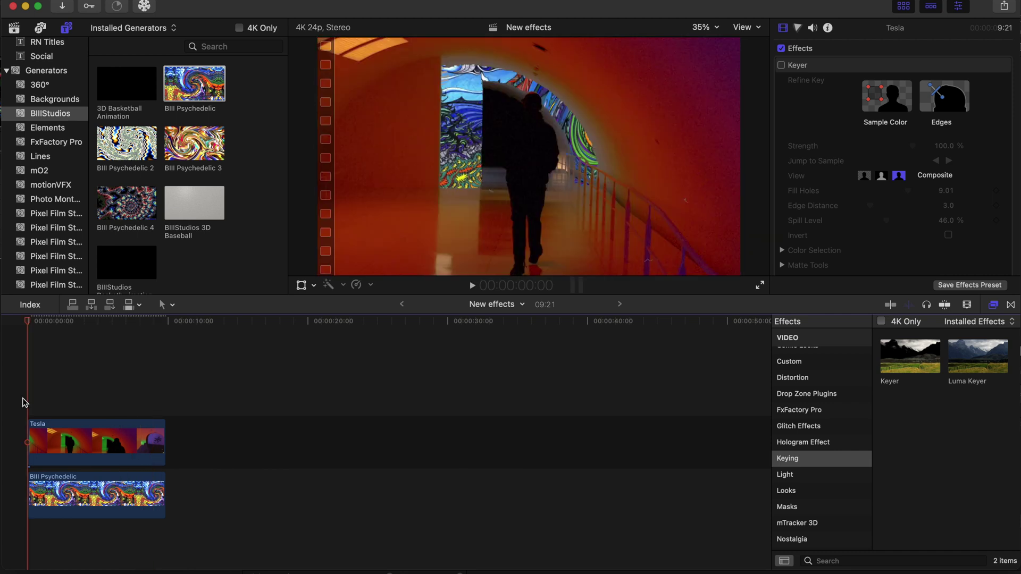
pyautogui.click(60, 488)
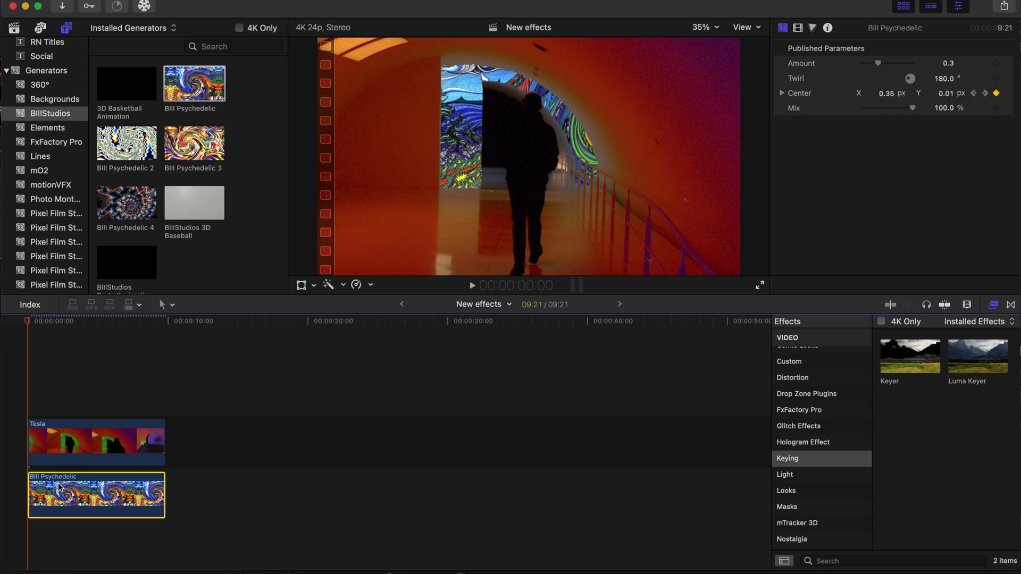
# Swap Bill Psychedelic for Bill Psychedelic 2 beneath Tesla, trimmed to end at 9:21.
pyautogui.press('Delete')
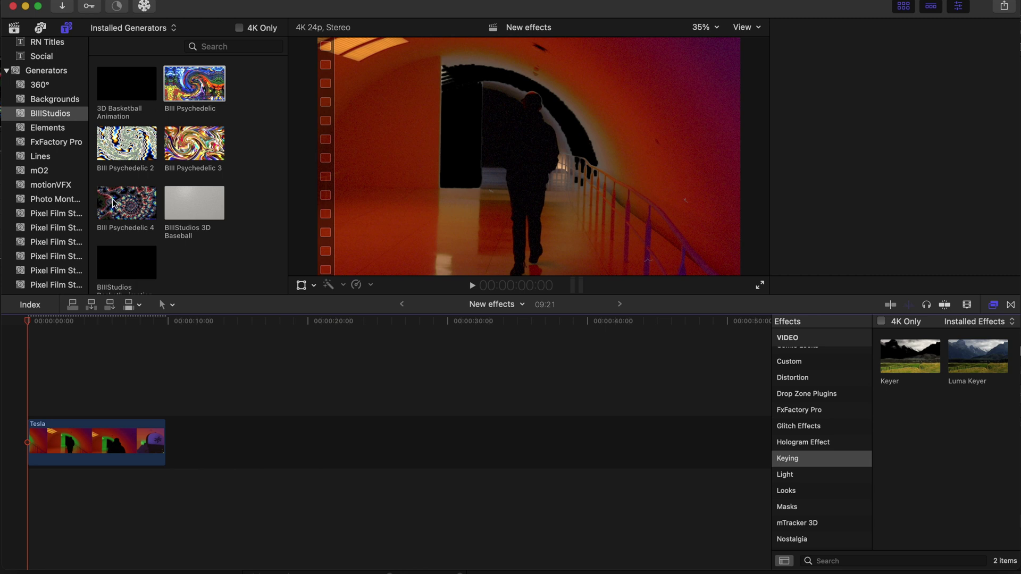
pyautogui.click(121, 154)
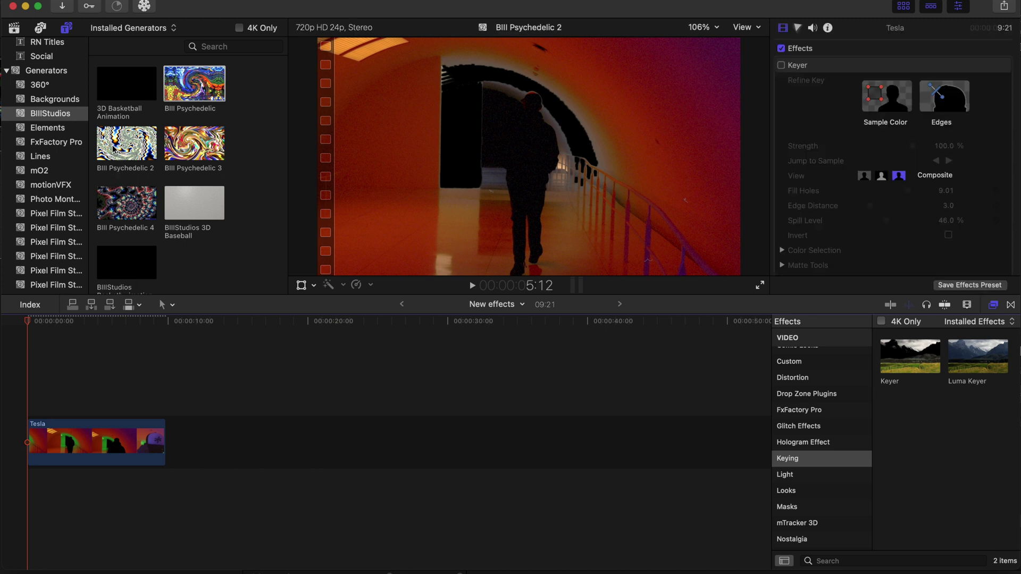
pyautogui.moveTo(127, 142); pyautogui.dragTo(80, 413)
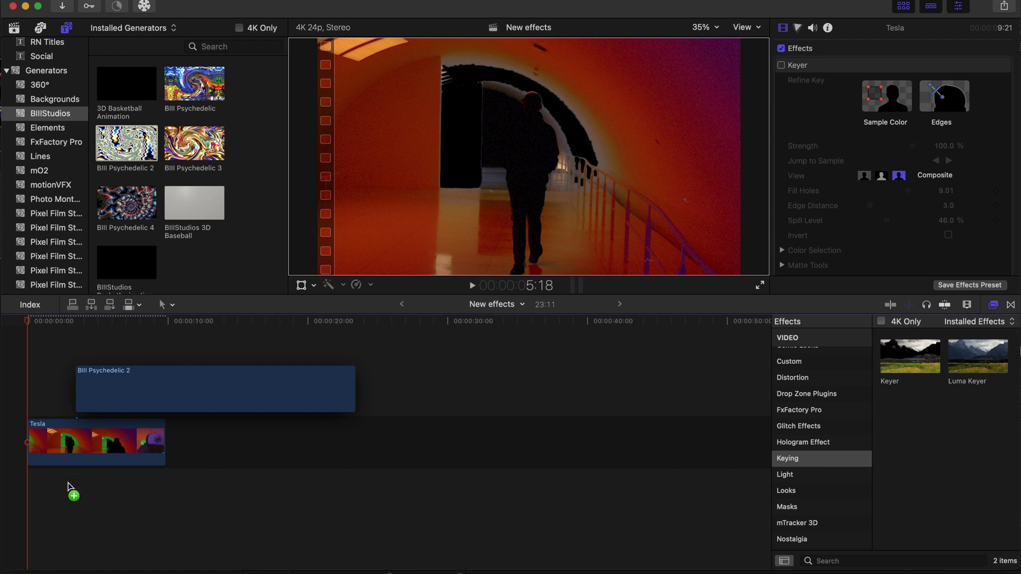
pyautogui.moveTo(39, 500); pyautogui.dragTo(31, 505)
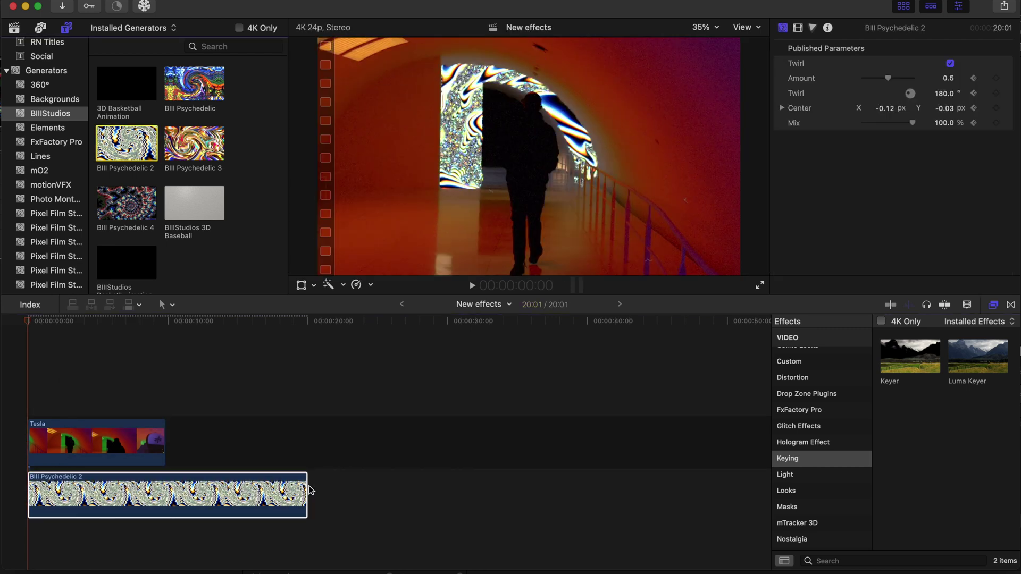
pyautogui.moveTo(310, 488); pyautogui.dragTo(165, 489)
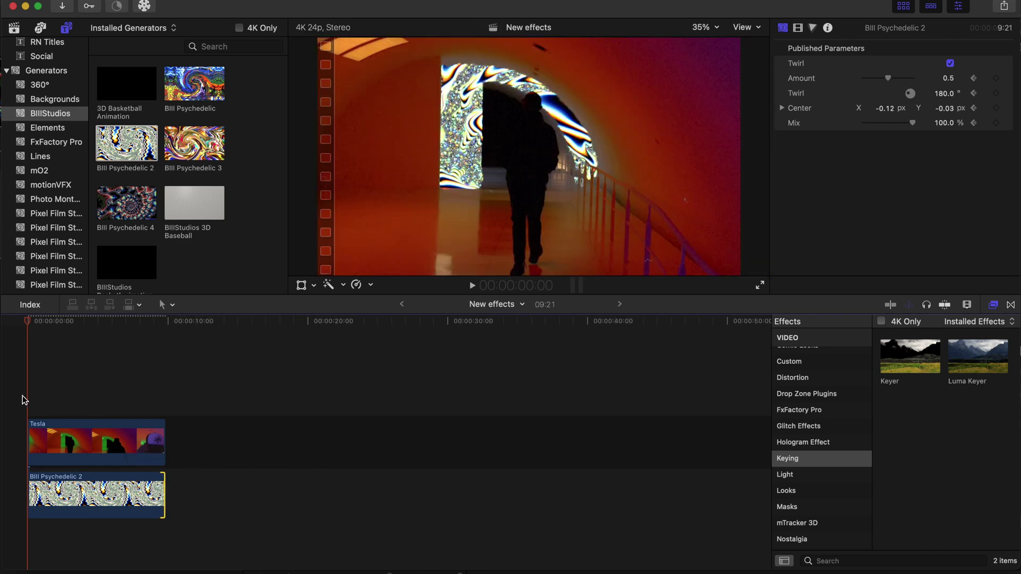
pyautogui.click(20, 405)
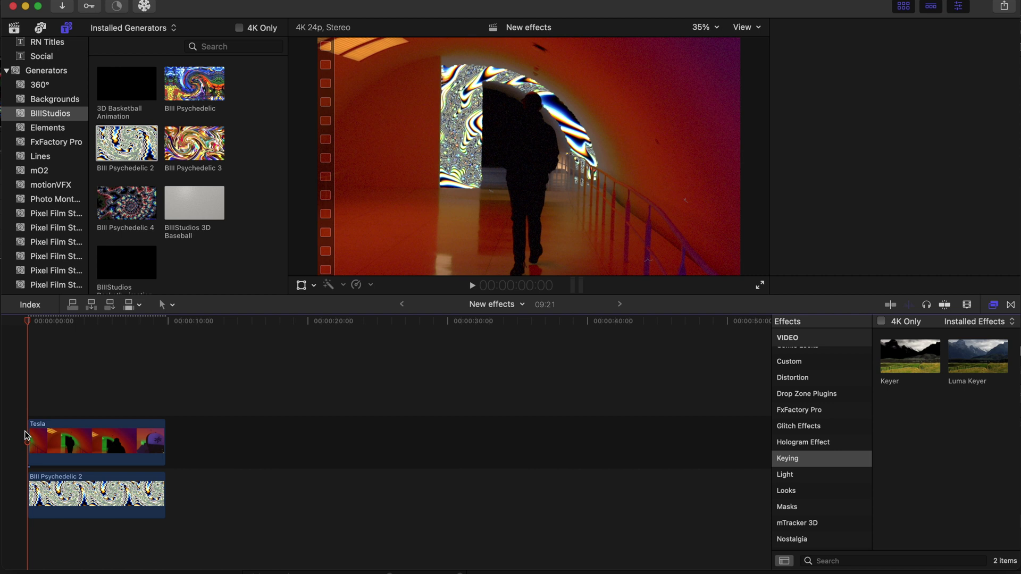
# Keyframe Bill Psychedelic 2's Center at 0:00, then set Center X to -0.42 px near 9:12.
pyautogui.click(50, 495)
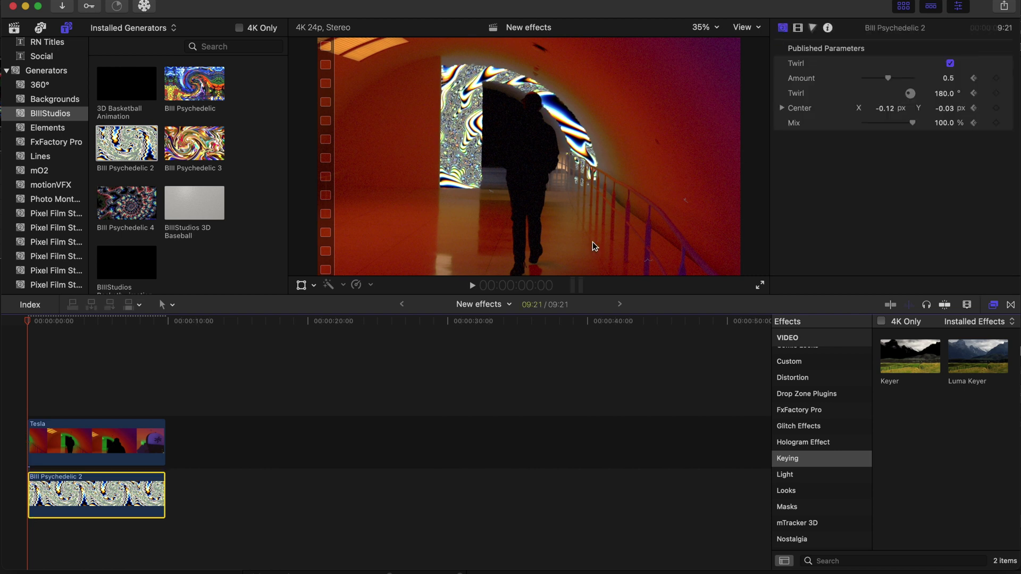
pyautogui.click(995, 108)
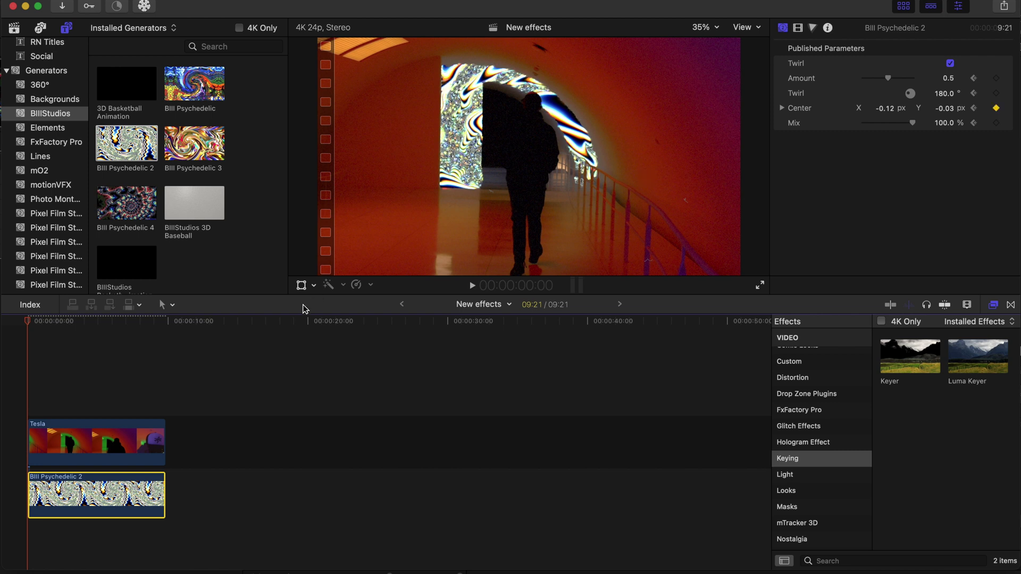
pyautogui.click(160, 410)
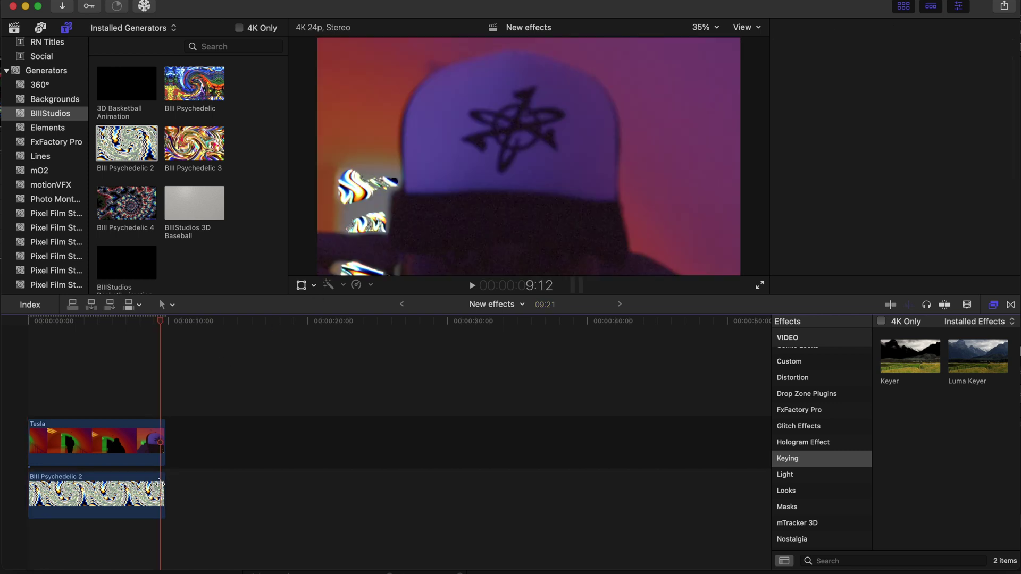
pyautogui.click(159, 484)
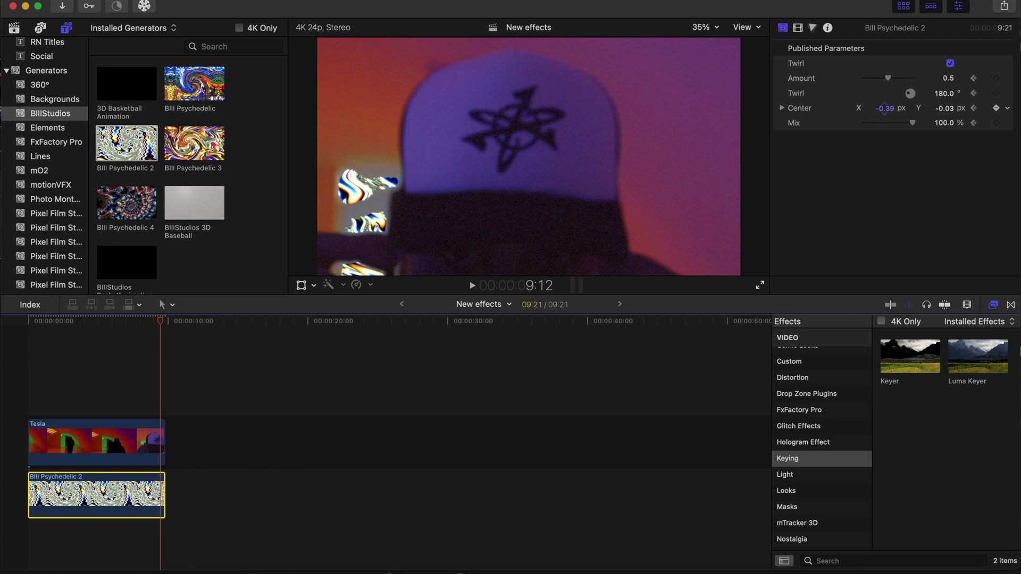
pyautogui.moveTo(884, 108); pyautogui.dragTo(580, 282)
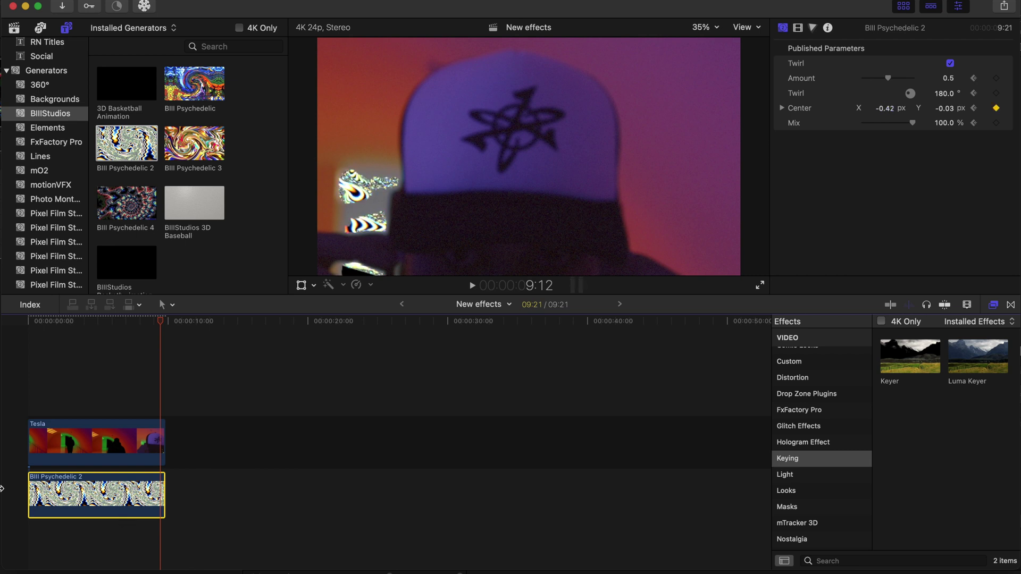
pyautogui.click(25, 404)
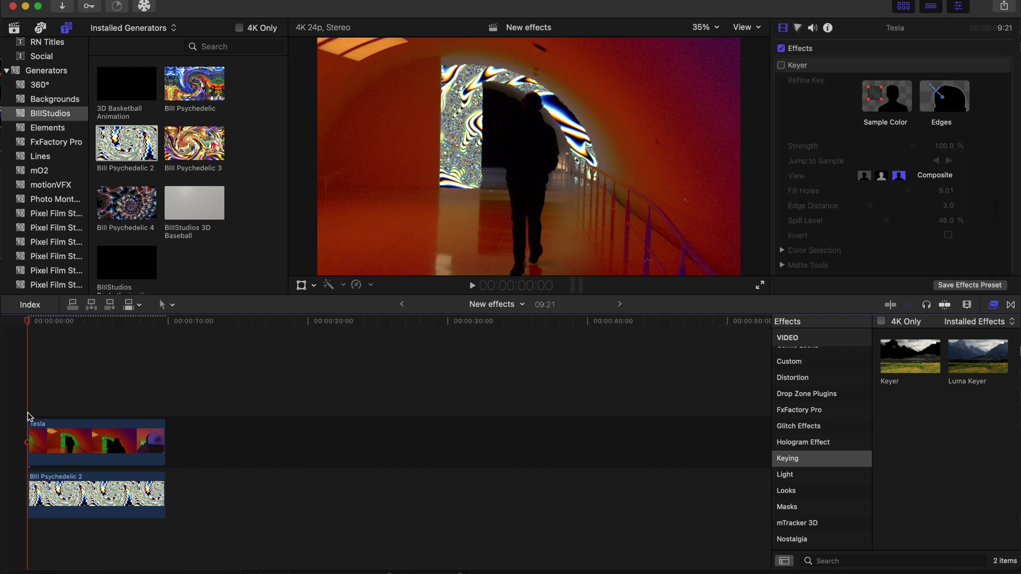
# Play the keyed Tesla silhouette over the animated Bill Psychedelic 2 generator.
pyautogui.press('space')
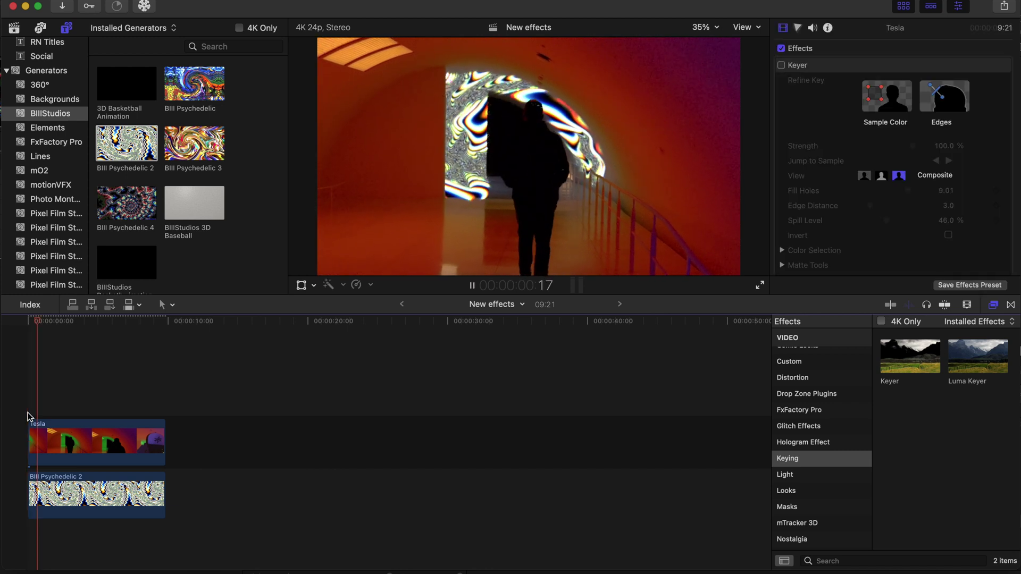